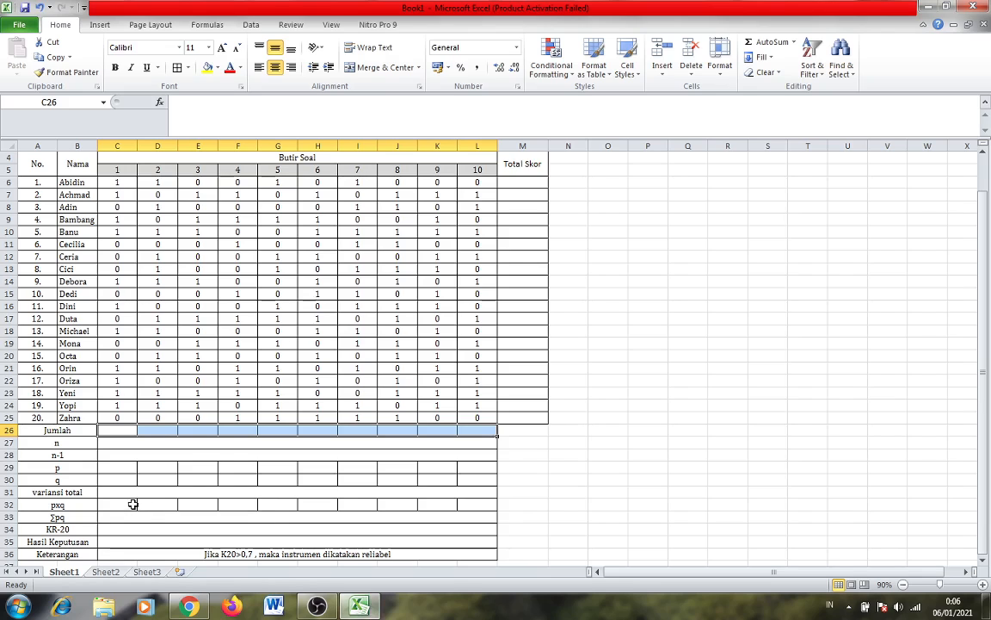
click(37, 166)
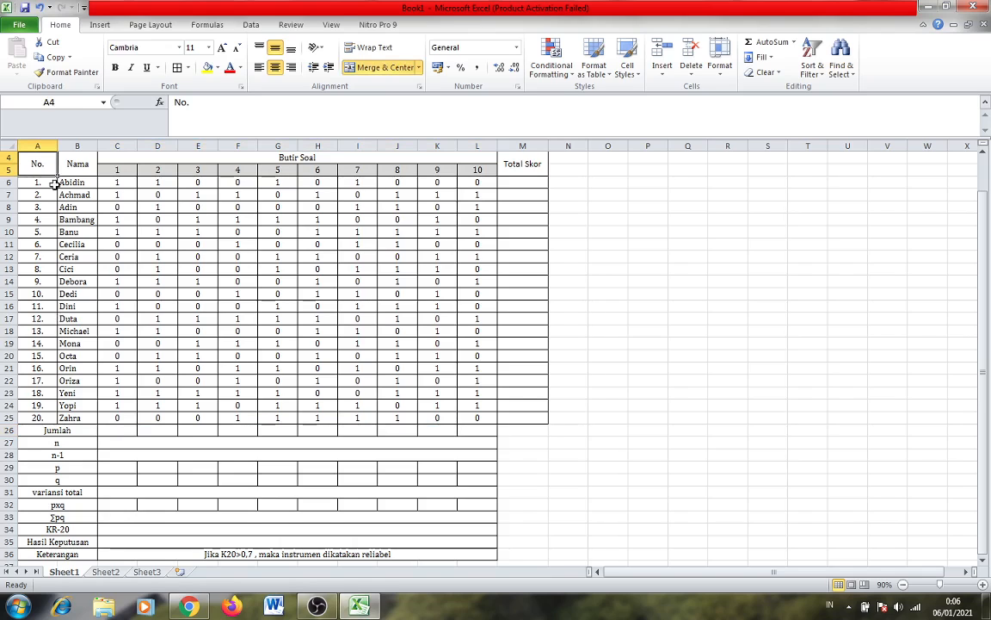
click(77, 164)
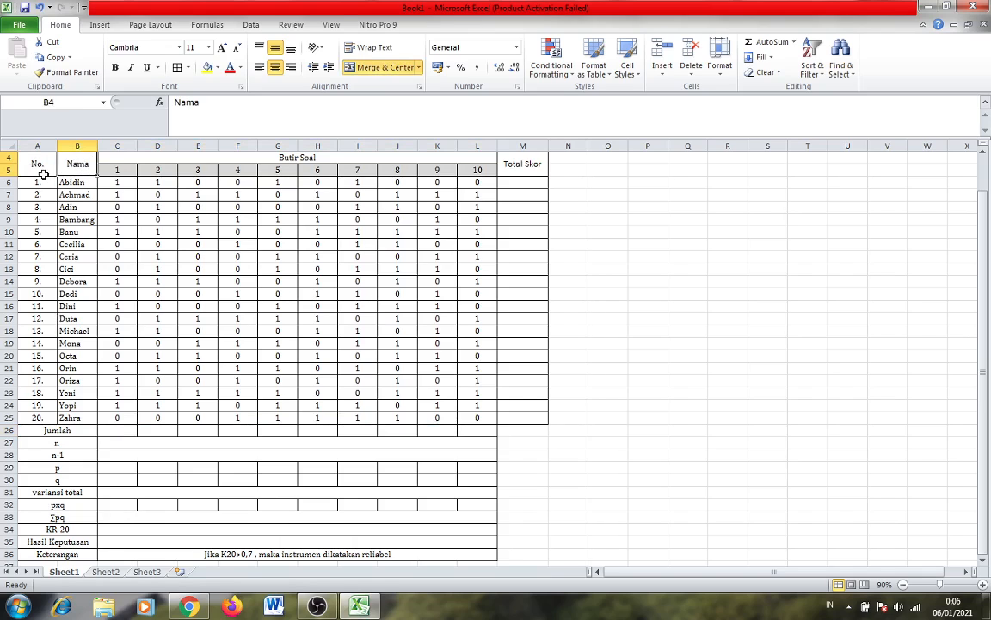
click(38, 159)
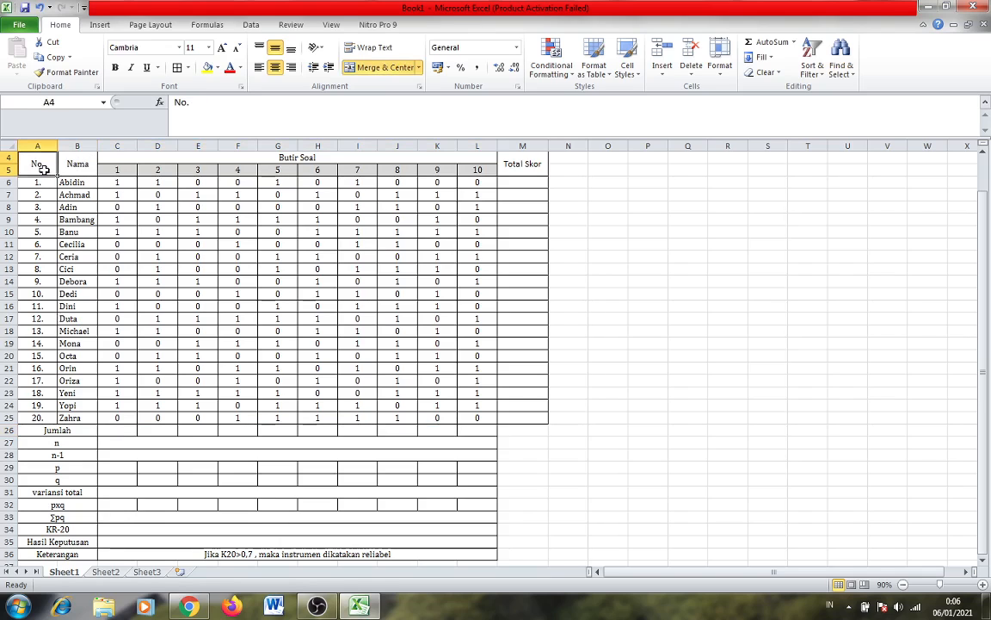
click(38, 418)
click(78, 164)
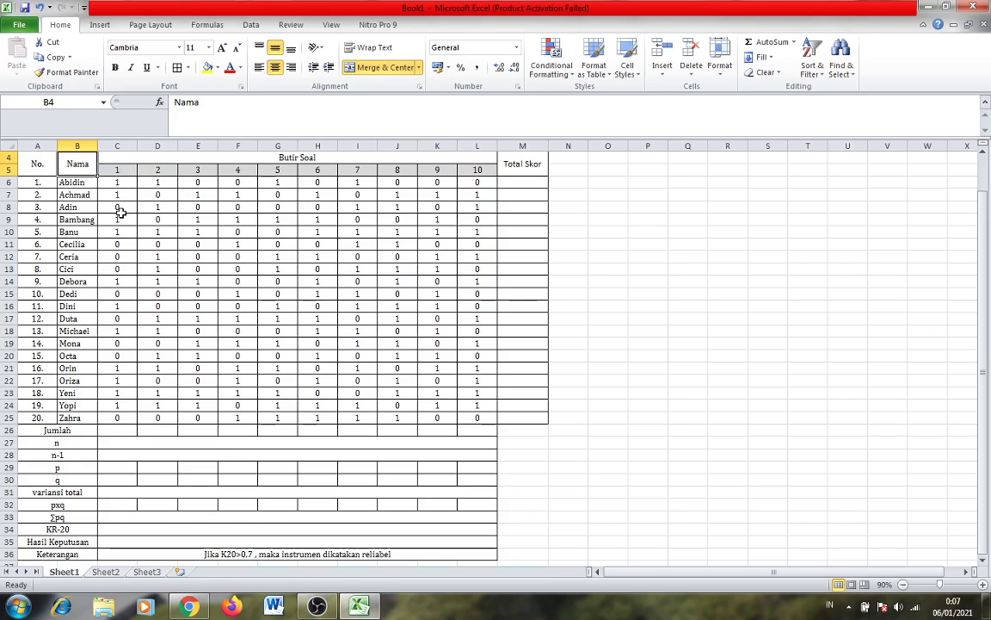
click(119, 206)
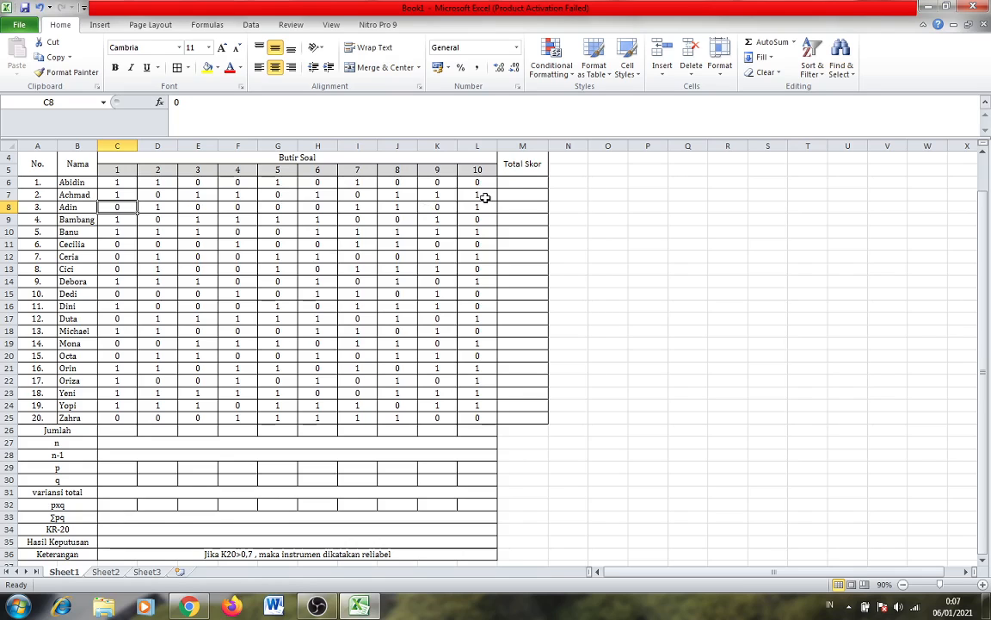
Calculate each student's Total Skor with =SUM(C6:L6) in M6 and fill the formula down through M25.
click(527, 182)
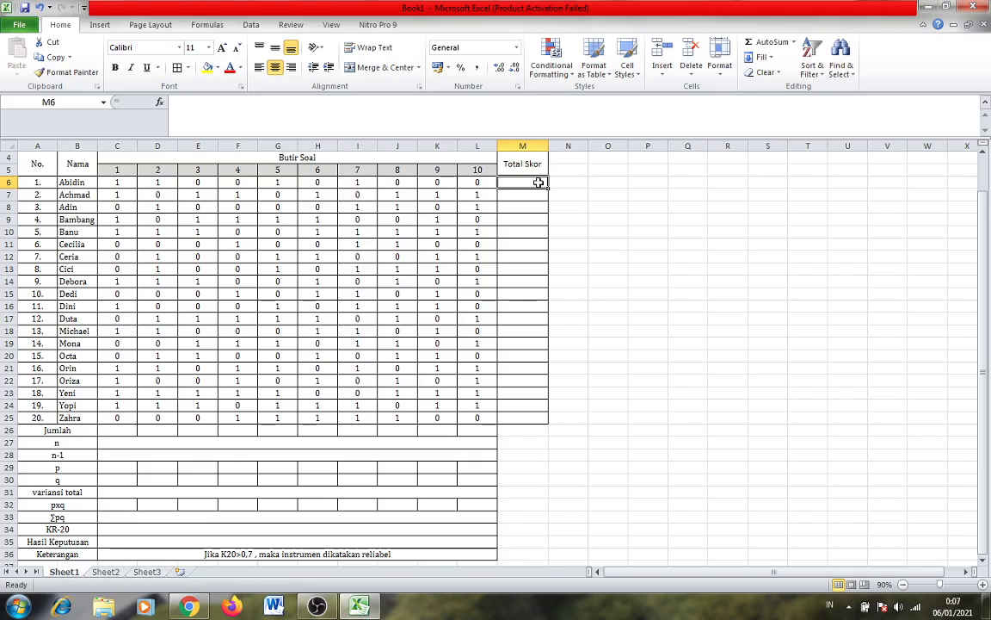
key(Caps_Lock)
text(=)
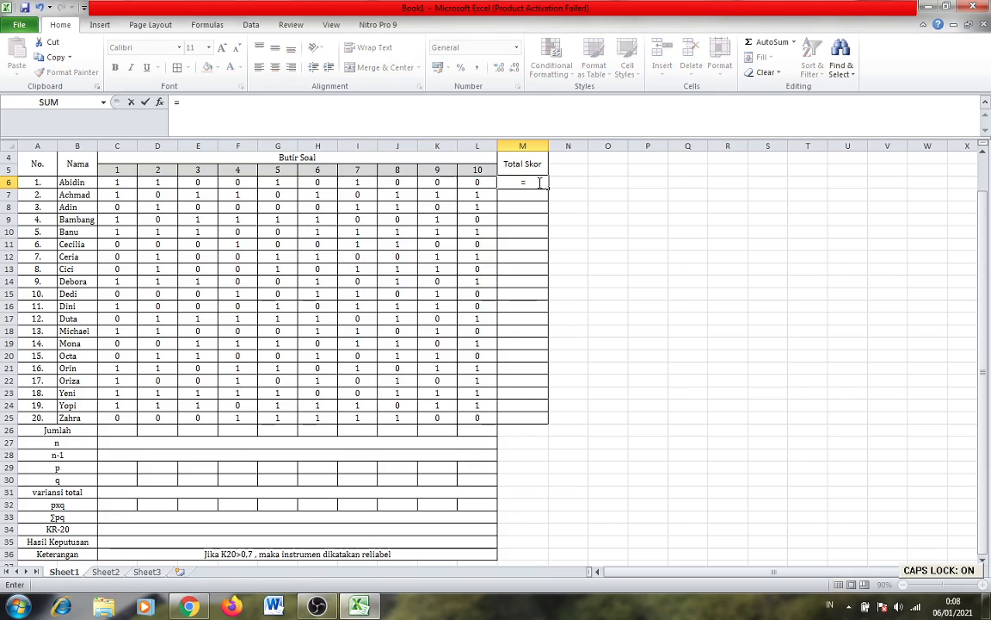
text(SUM()
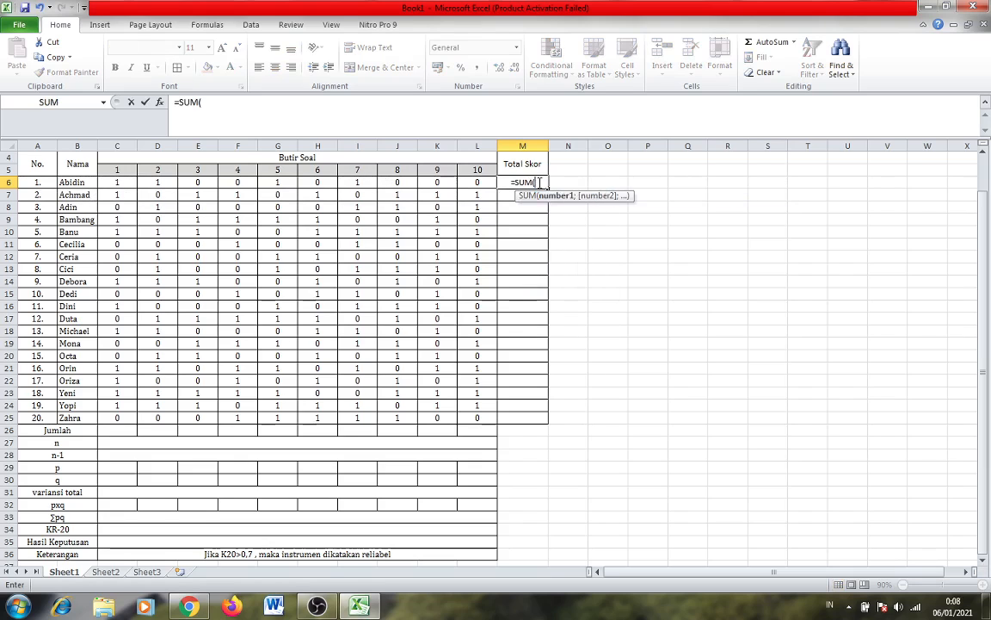
click(115, 181)
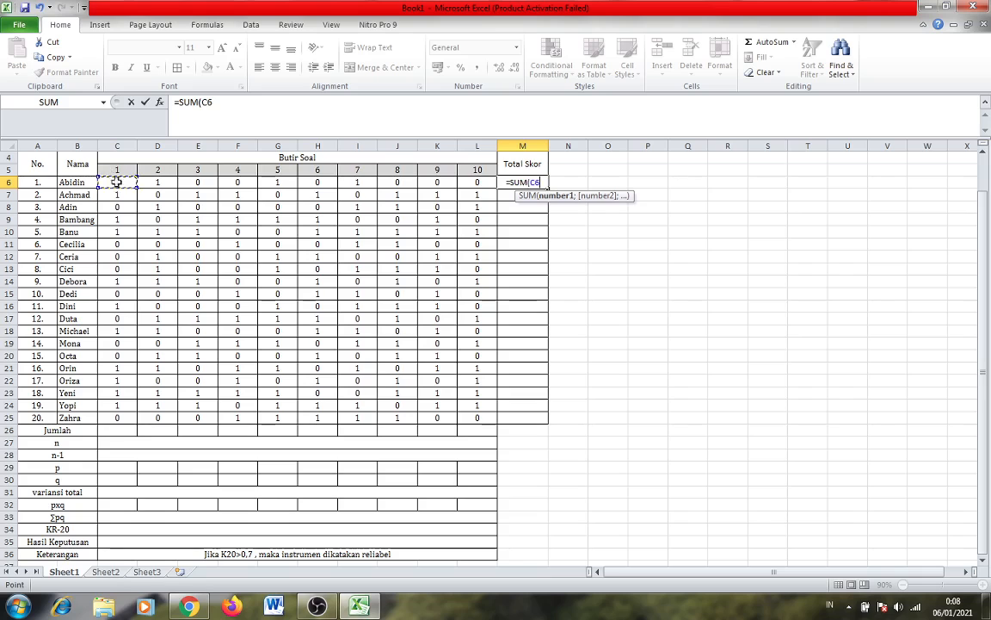
drag(137, 188, 482, 184)
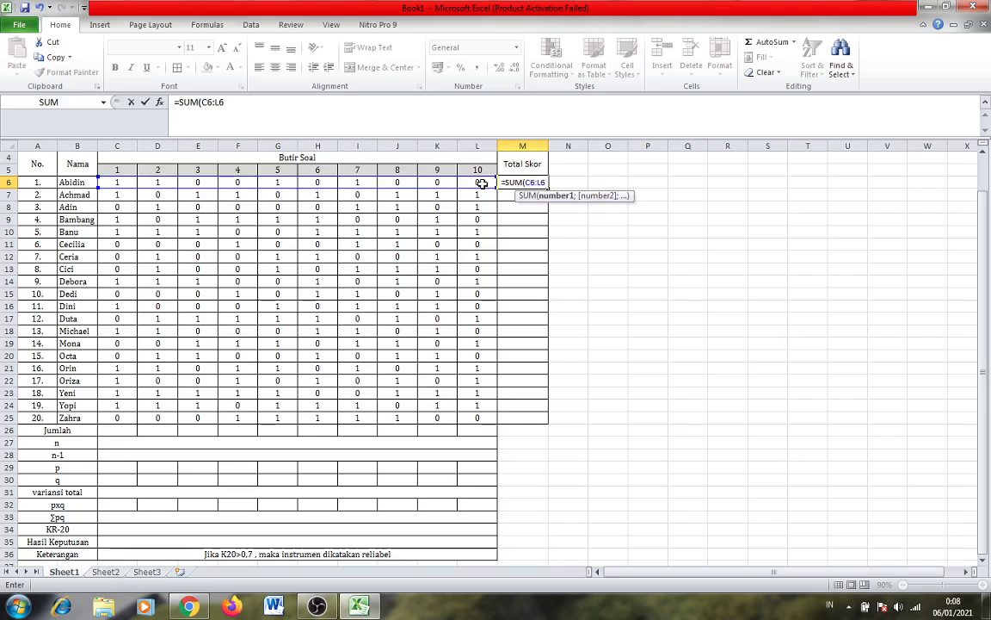
text())
key(Return)
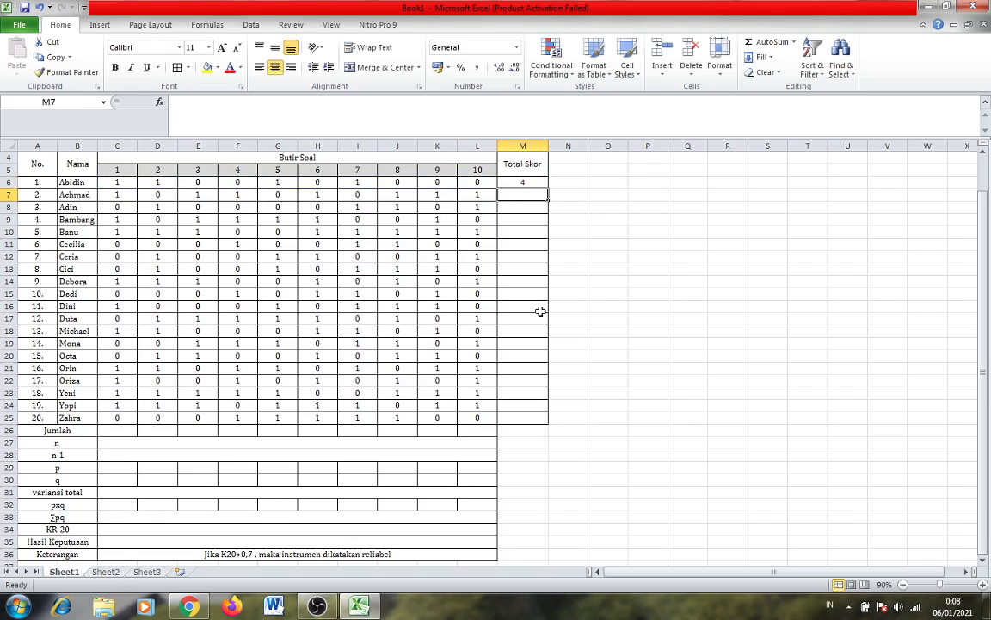
click(520, 182)
drag(546, 189, 543, 419)
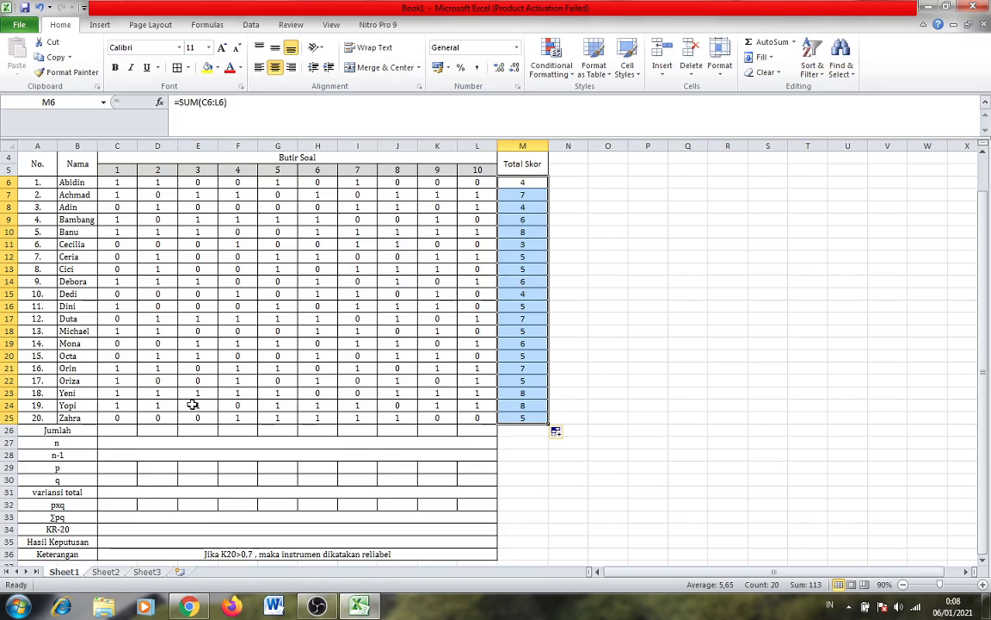
Total each question's scores in the Jumlah row with =SUM(C6:C25) in C26, filled across through L26.
click(114, 430)
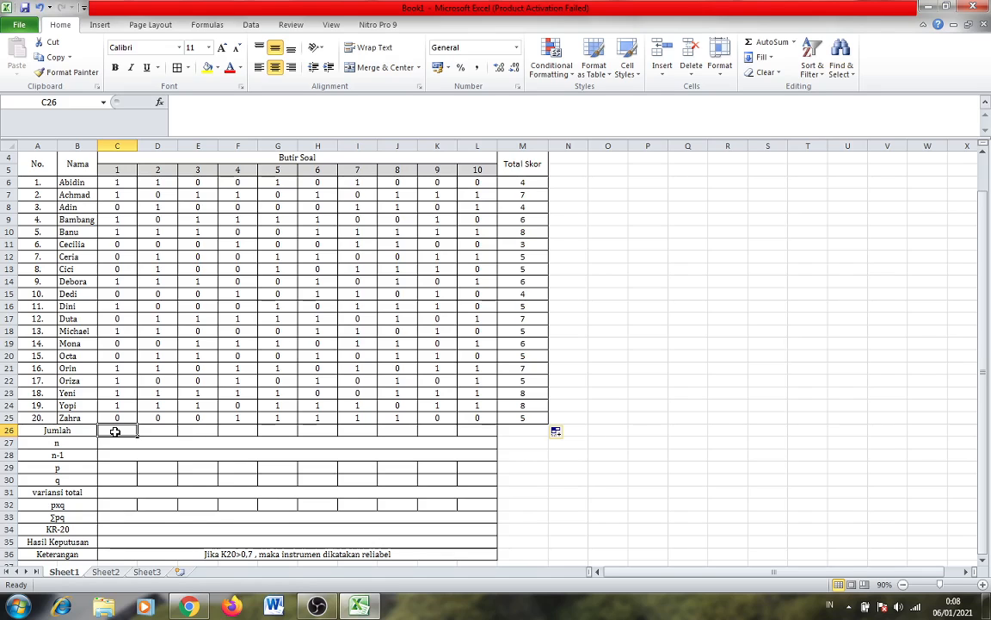
text(=)
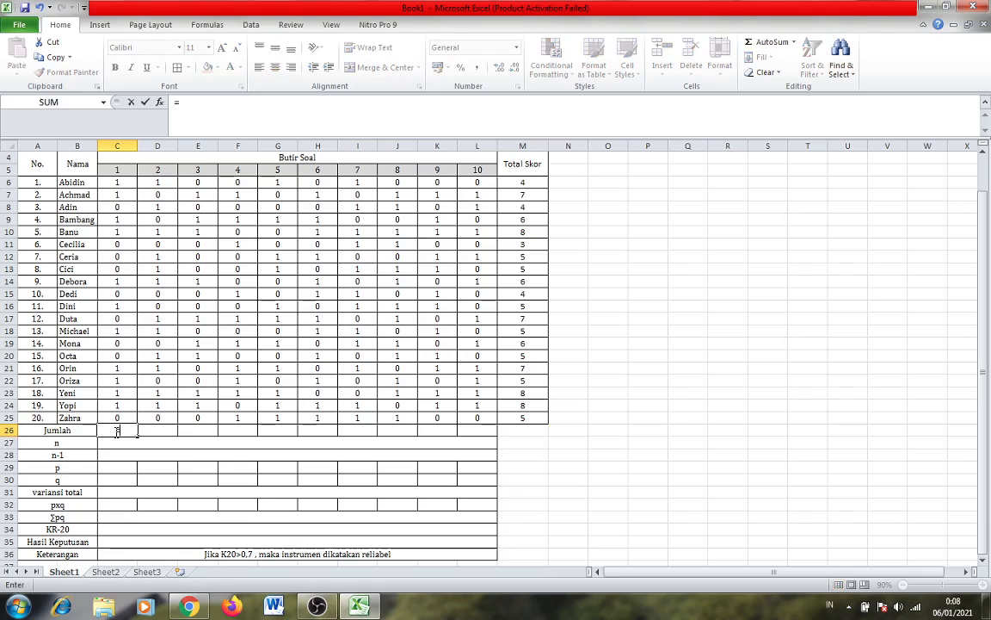
text(SUM)
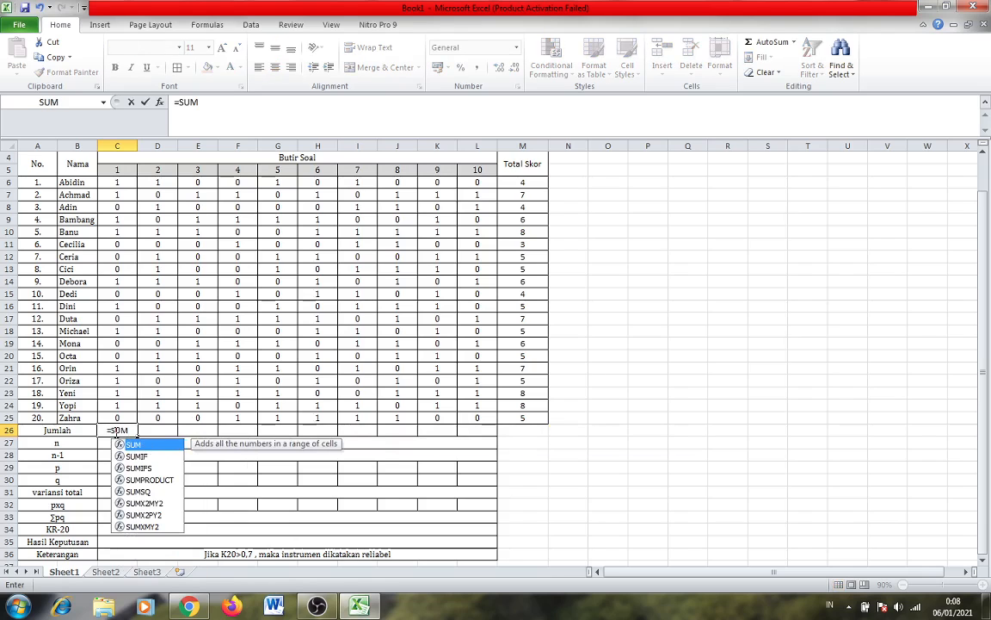
text(()
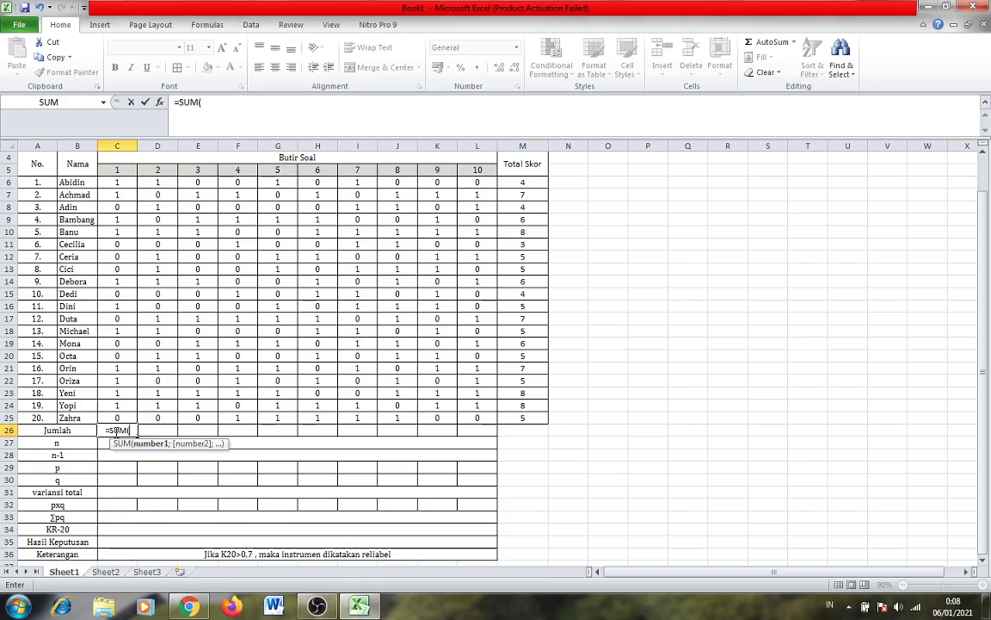
click(108, 184)
drag(120, 185, 126, 425)
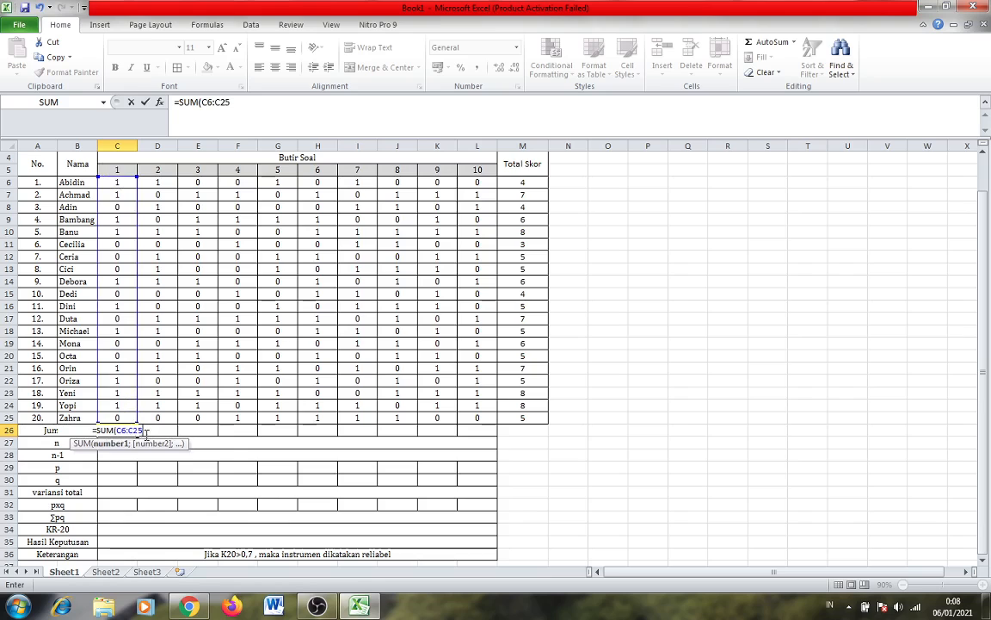
text())
key(Return)
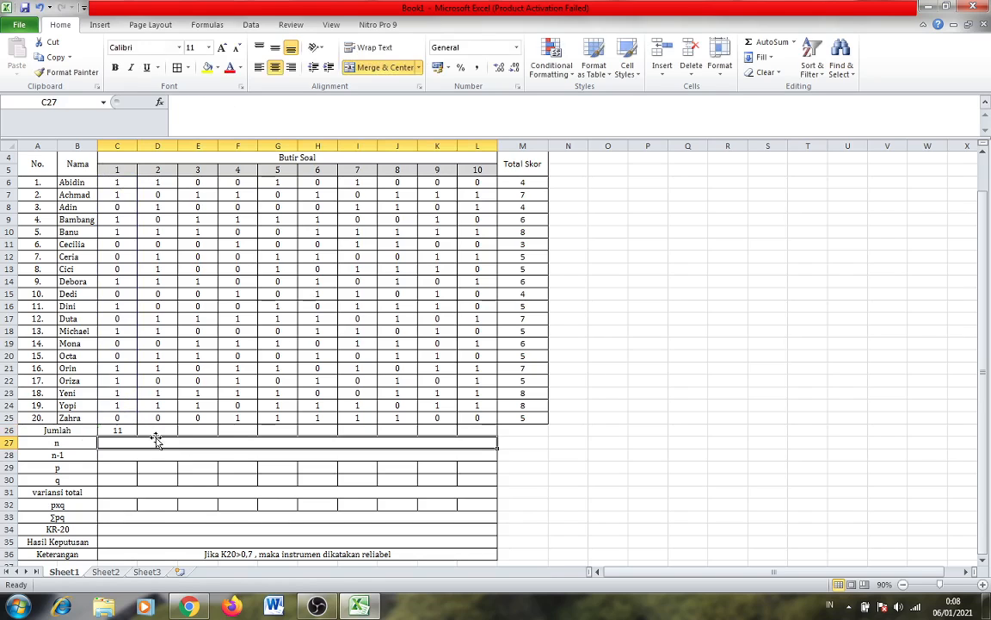
click(124, 430)
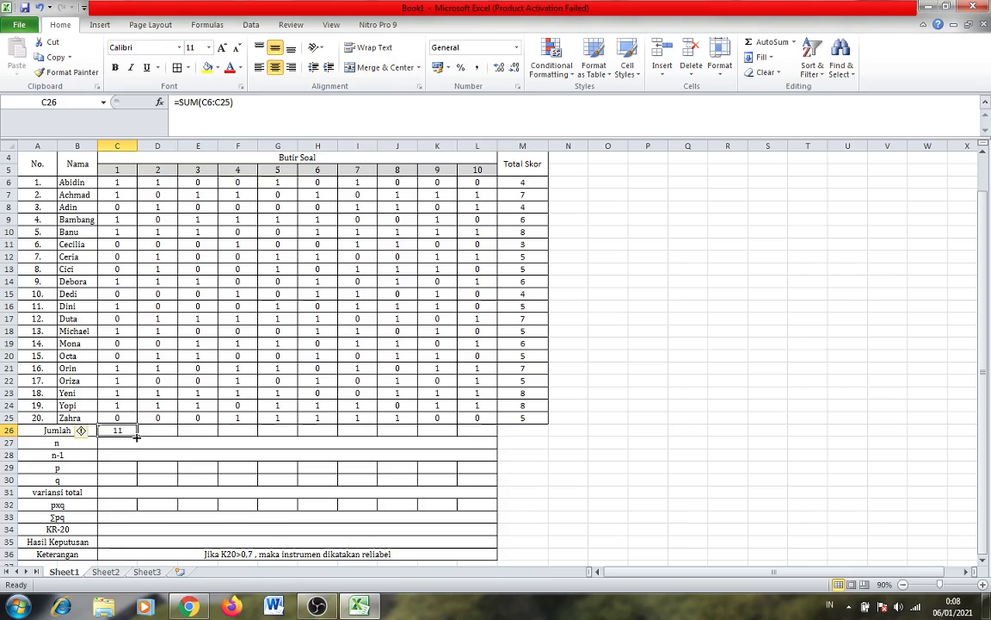
drag(136, 436, 478, 436)
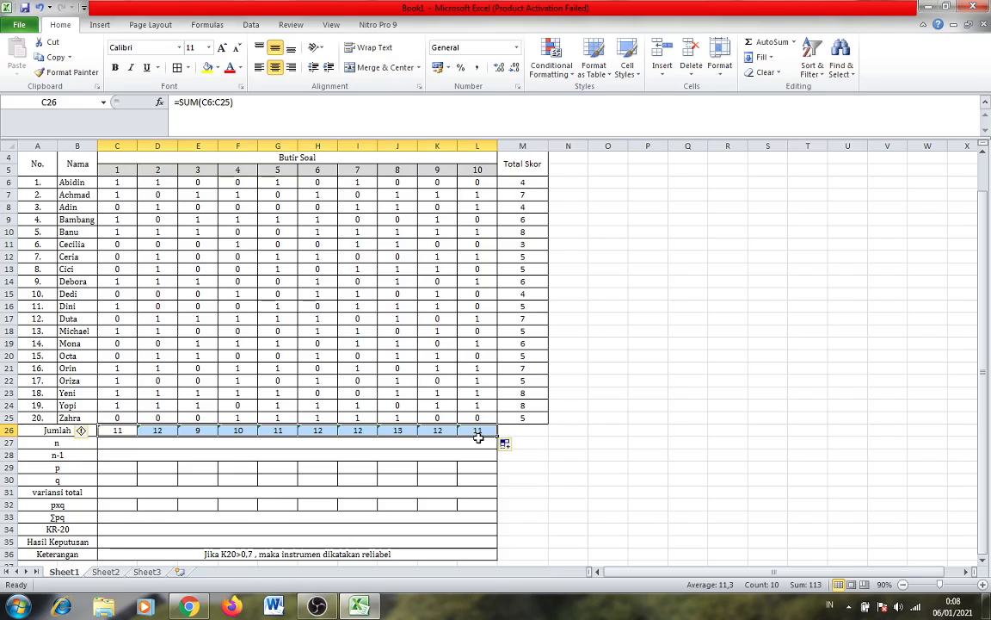
Correct the Keterangan note in C36 so that it reads "Jika KR20>0,7 , maka instrumen dikatakan reliabel".
click(445, 444)
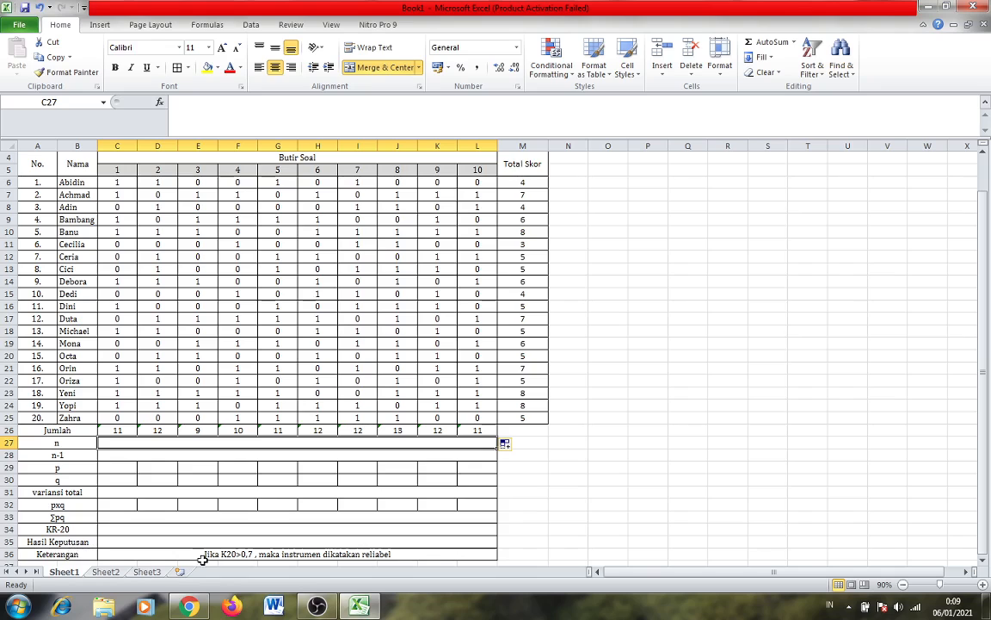
click(233, 553)
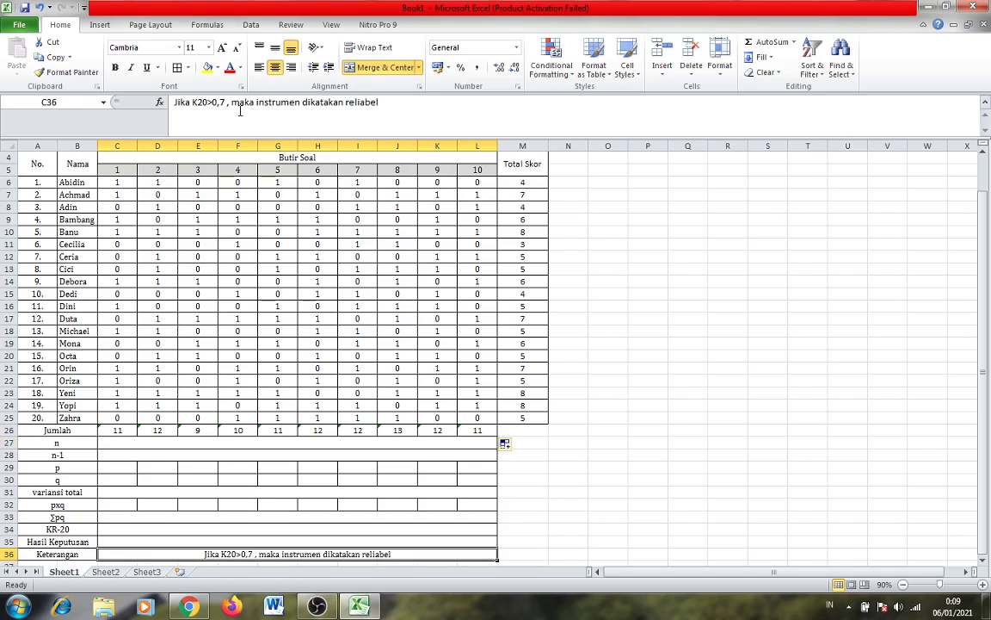
click(199, 102)
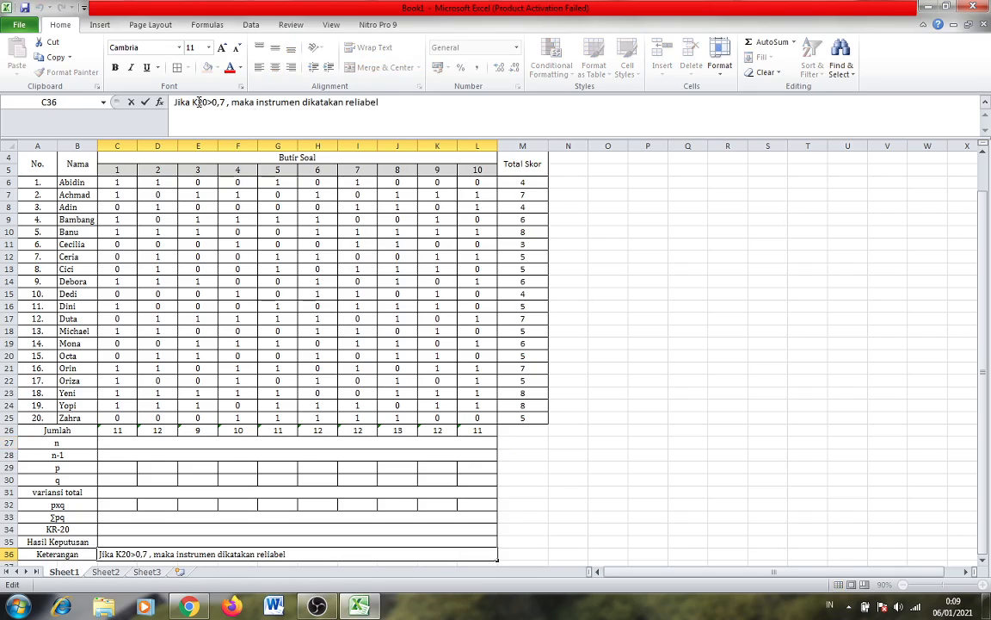
text(R)
key(Caps_Lock)
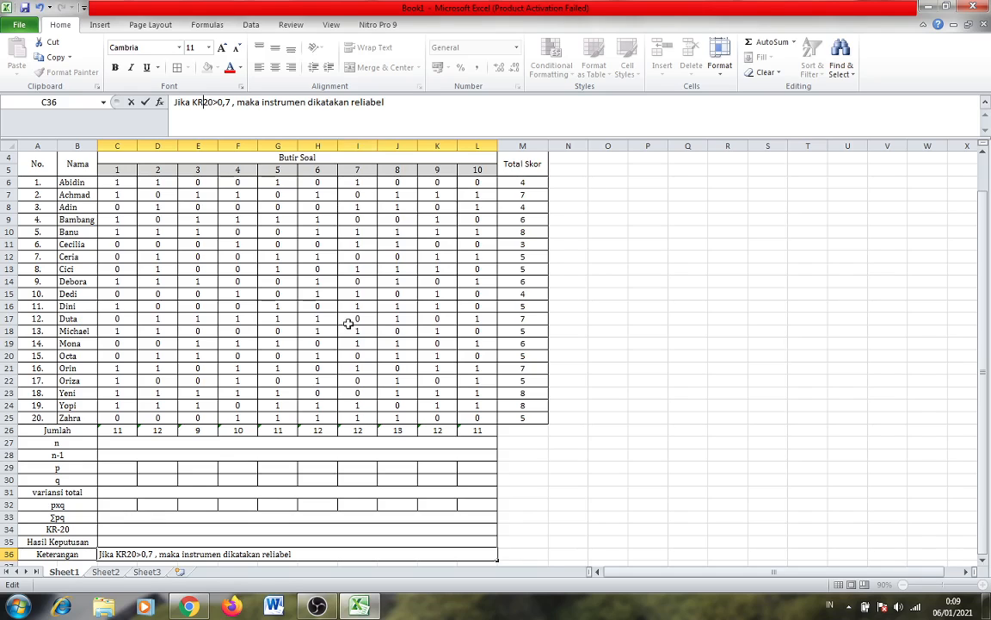
click(66, 527)
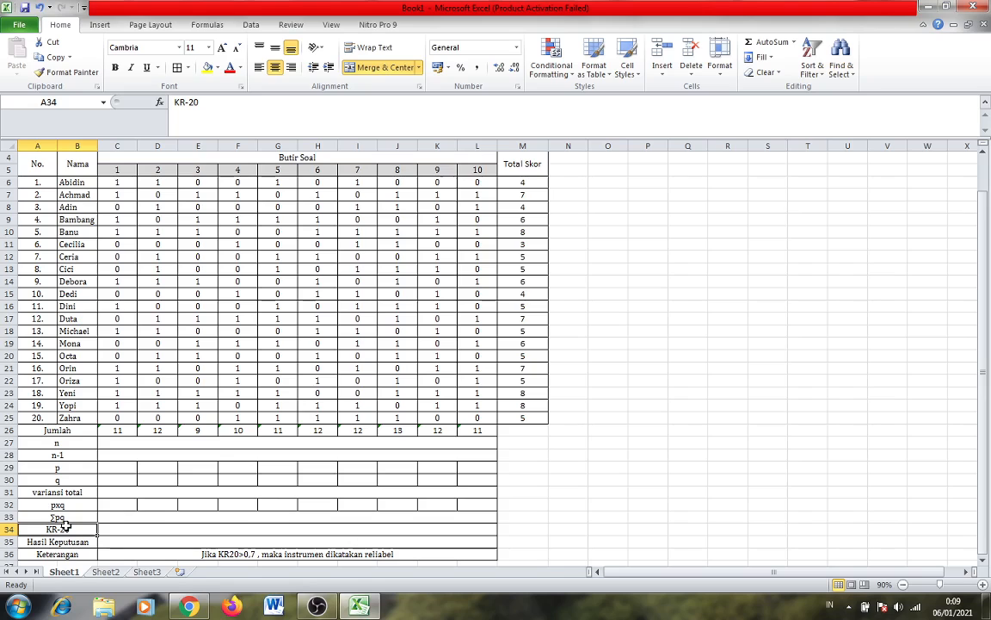
Enter 10 as n in C27 and calculate n-1 in C28 with the formula =C27-1.
click(64, 444)
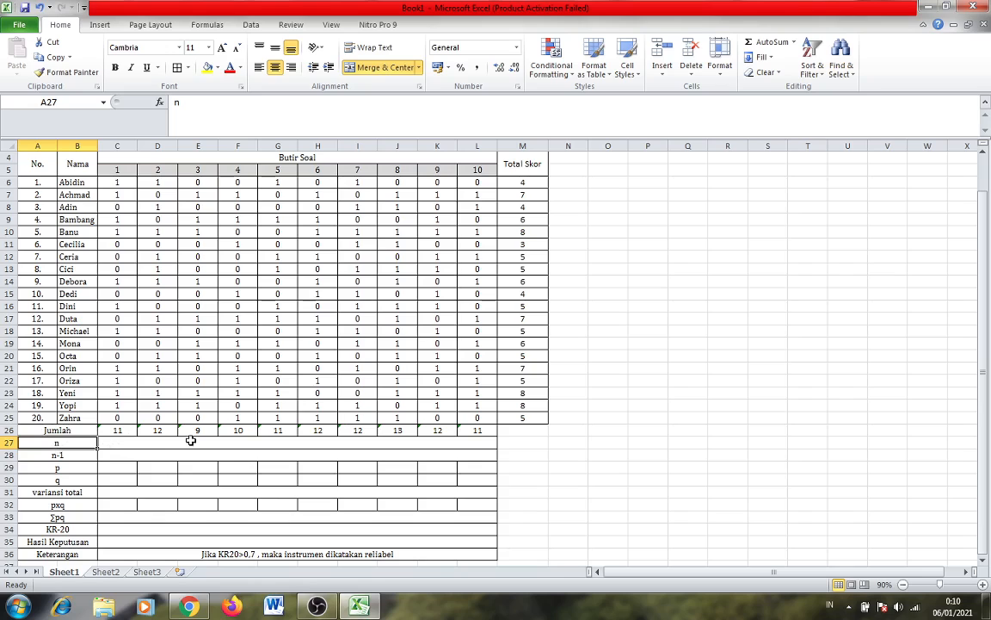
click(223, 440)
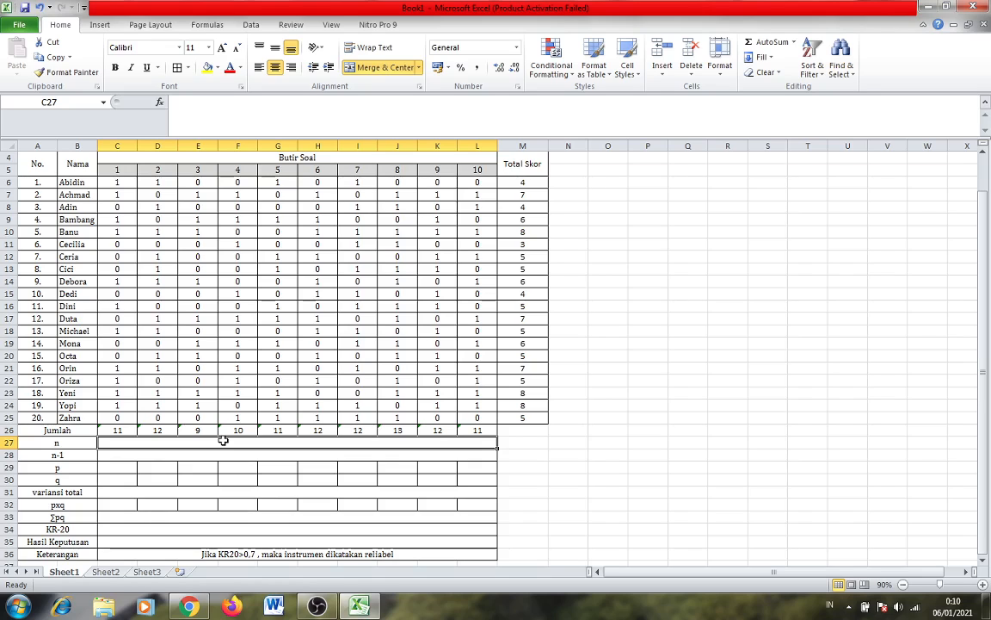
text(10)
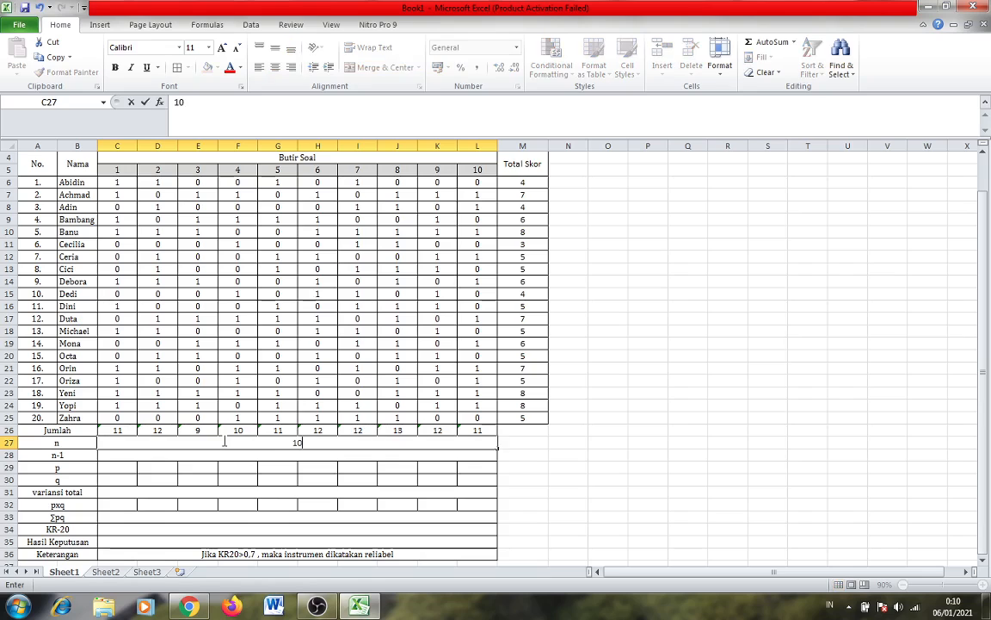
key(Return)
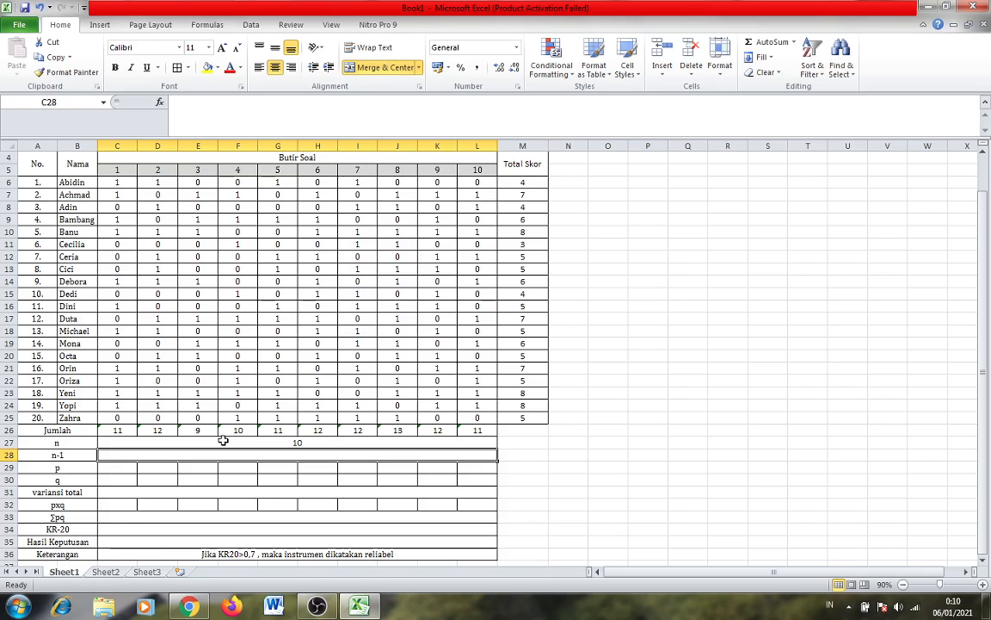
text(=)
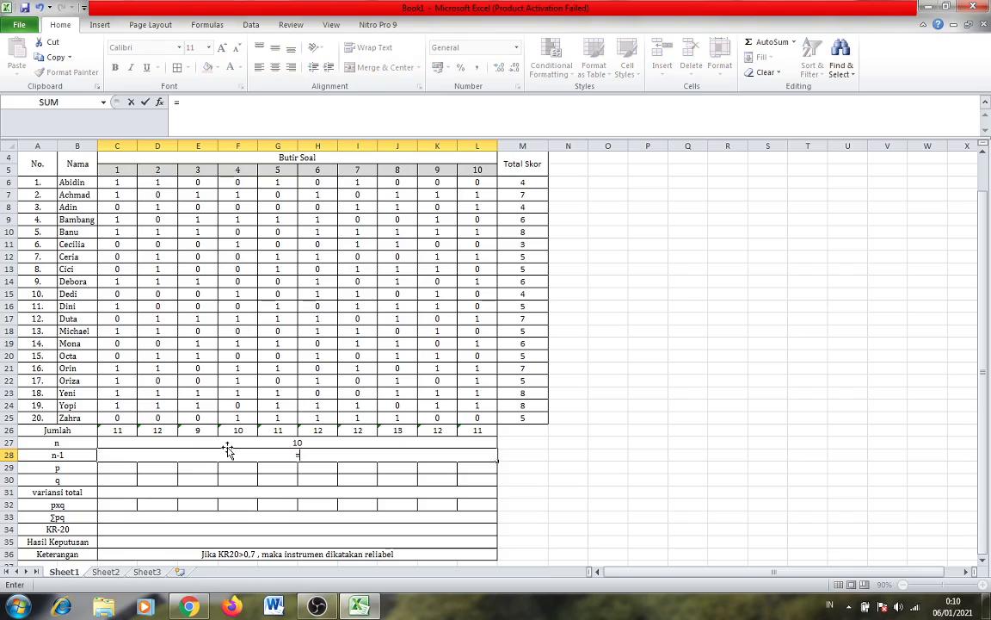
click(228, 440)
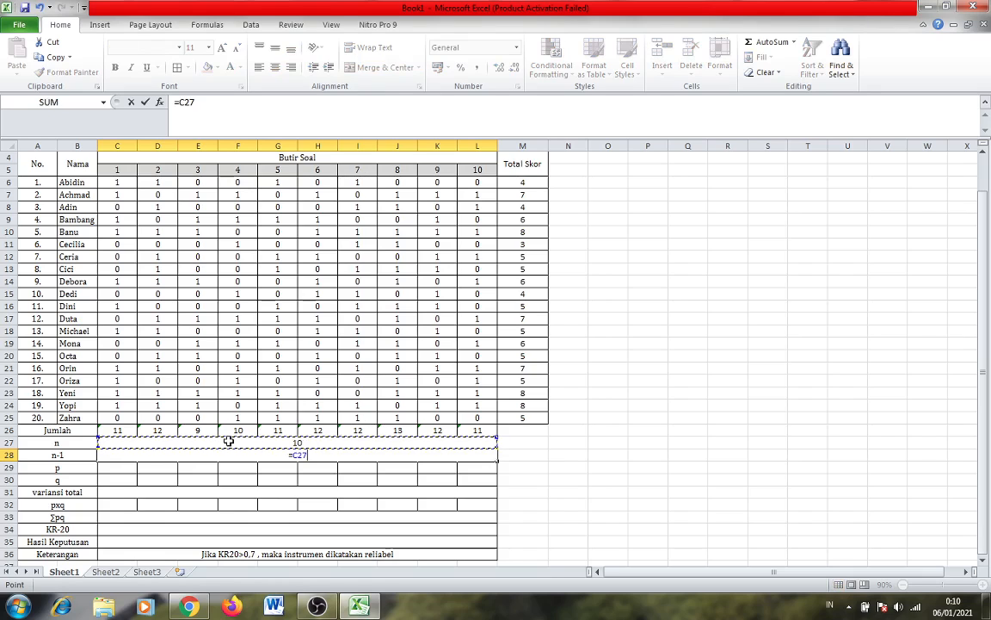
text(-1)
key(Return)
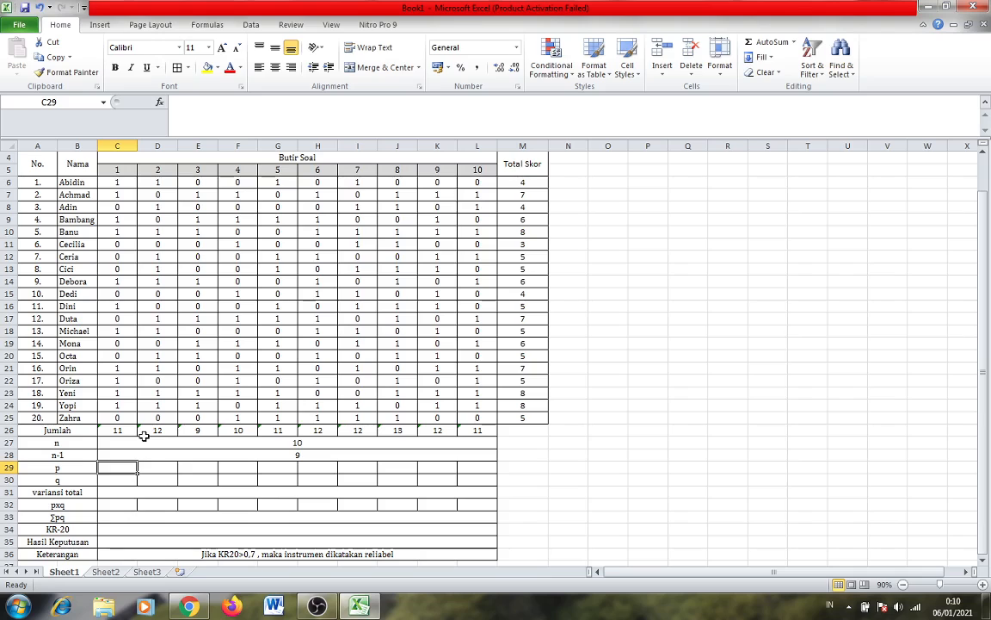
Calculate each question's p with the formula =C26/20 in C29, filled across through L29.
text(=)
click(124, 183)
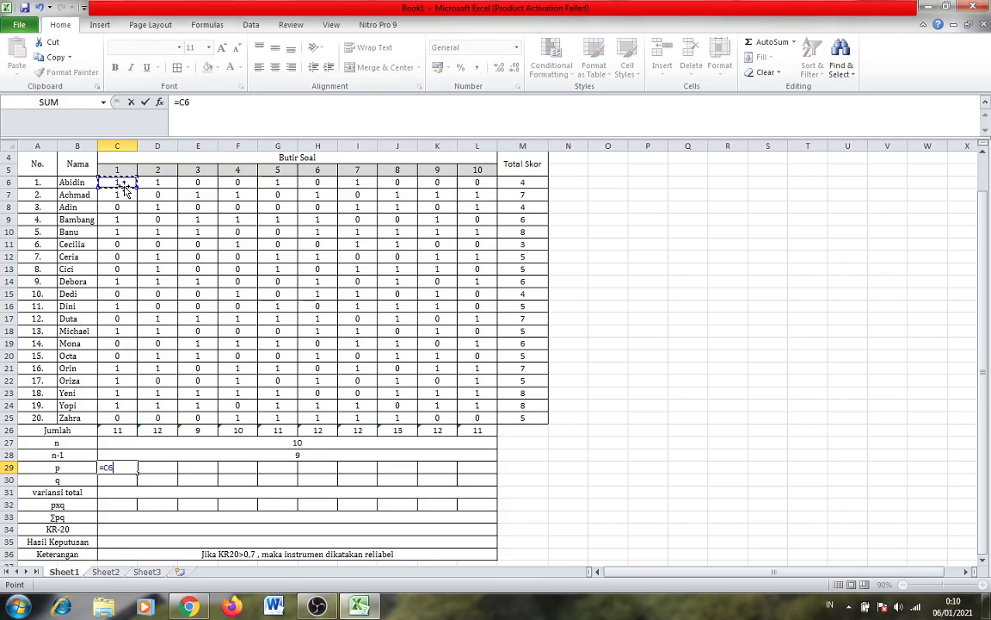
click(126, 434)
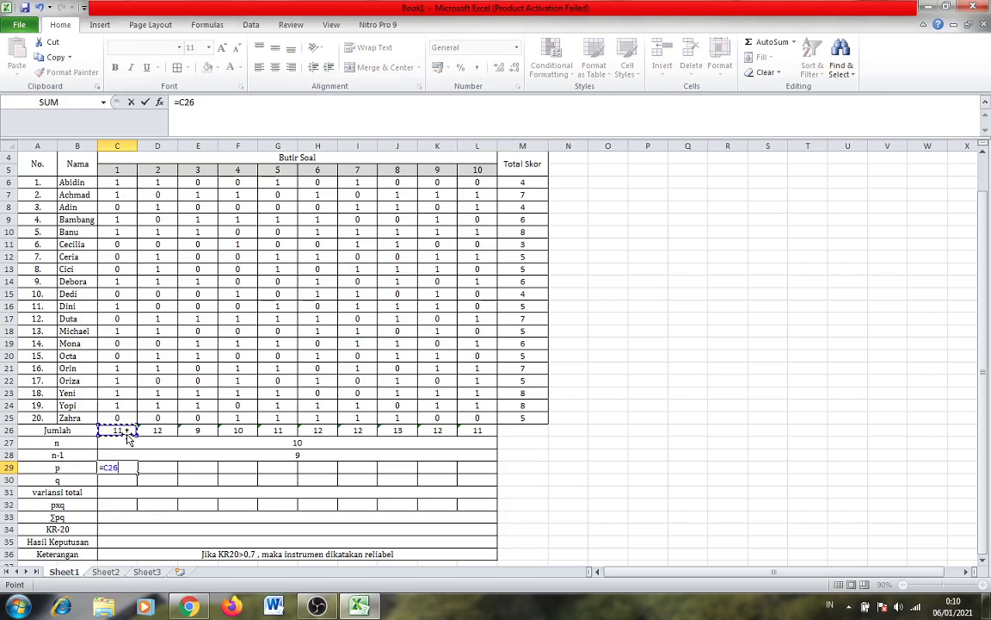
text(/)
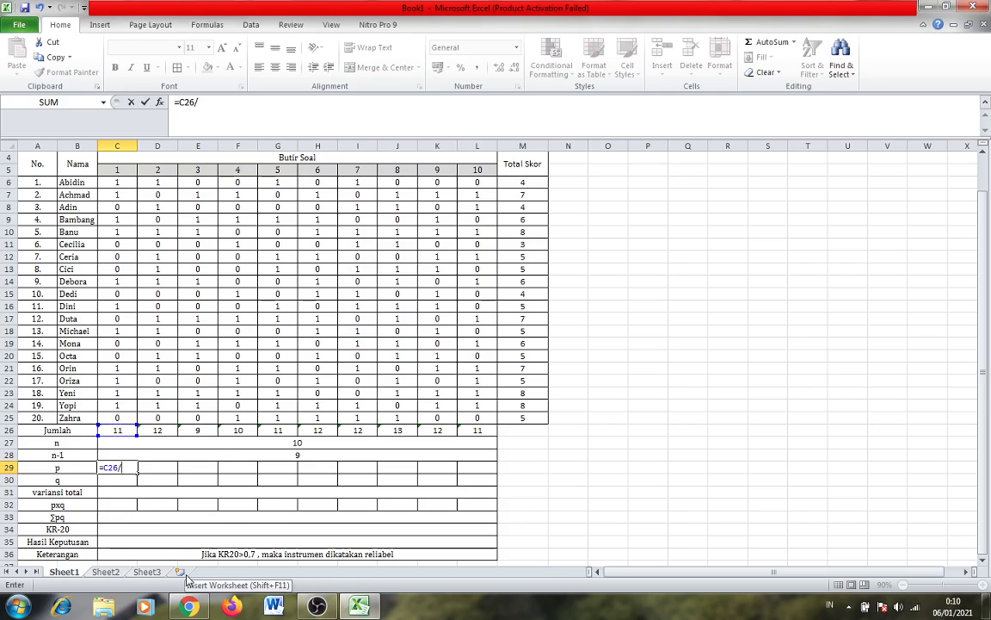
text(20)
key(Return)
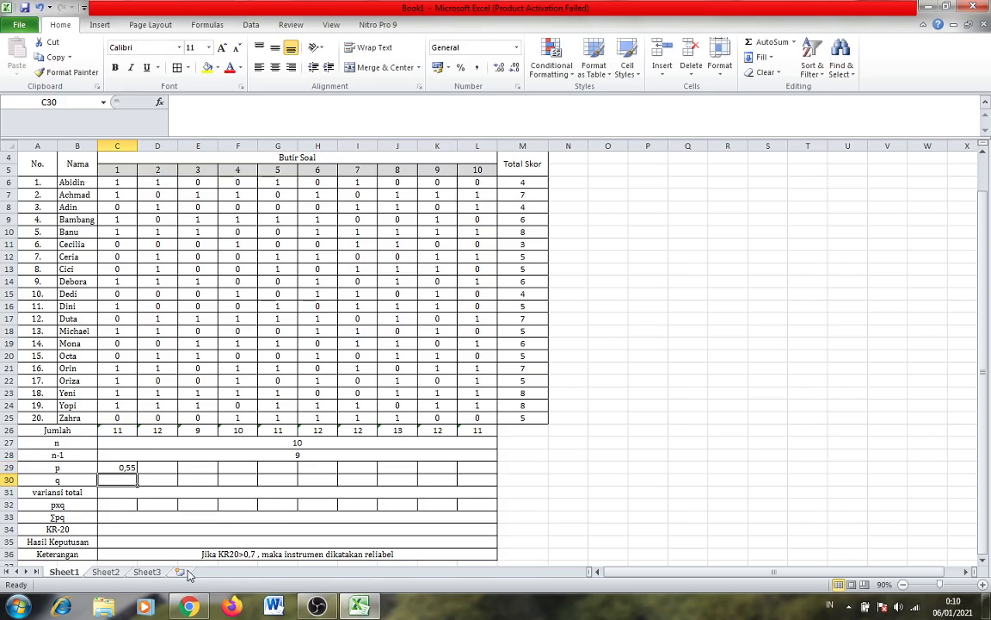
click(105, 466)
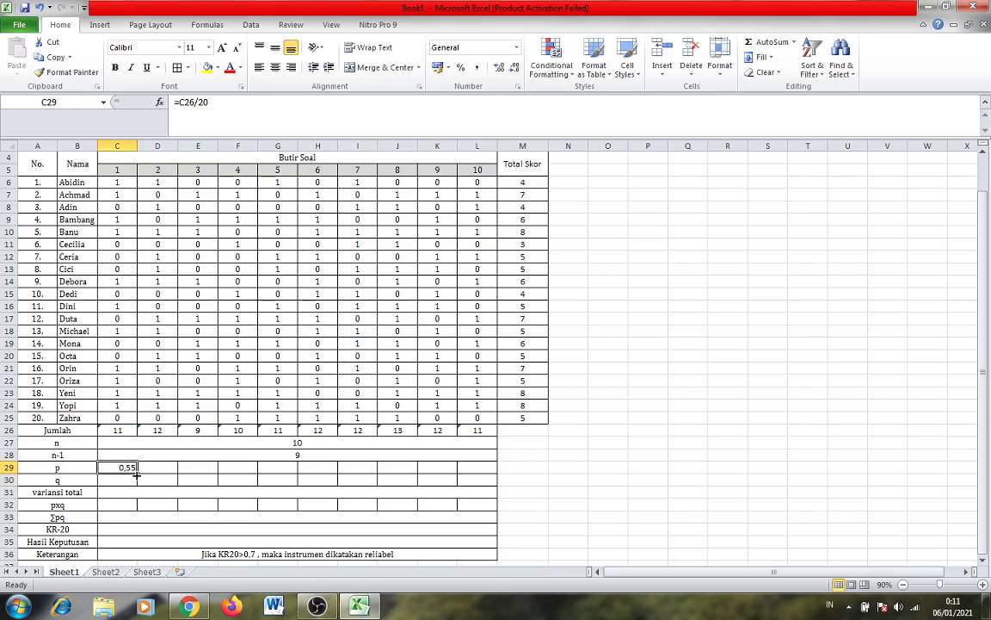
drag(137, 474, 488, 476)
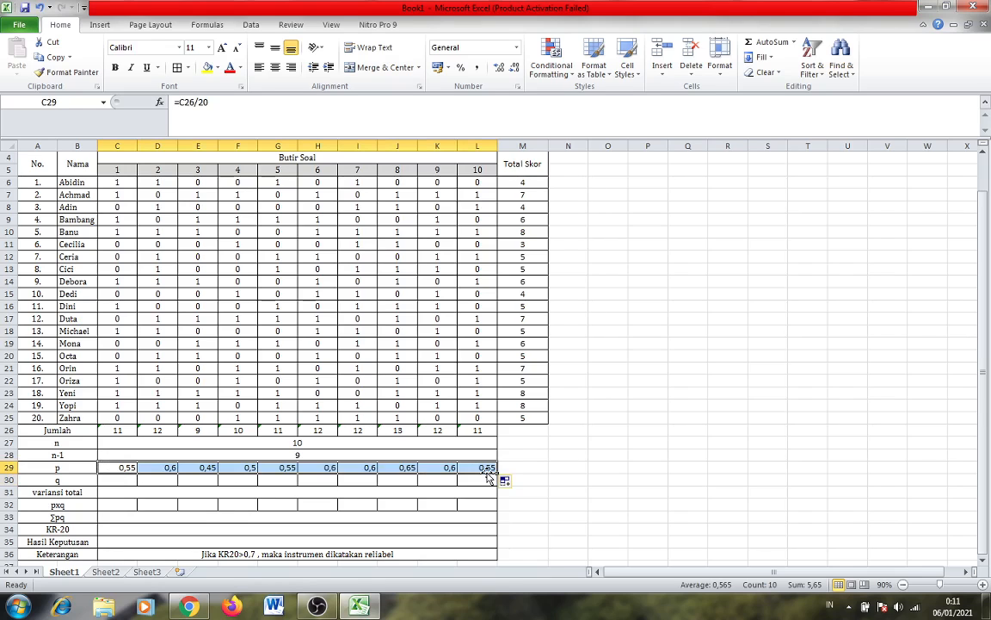
key(Return)
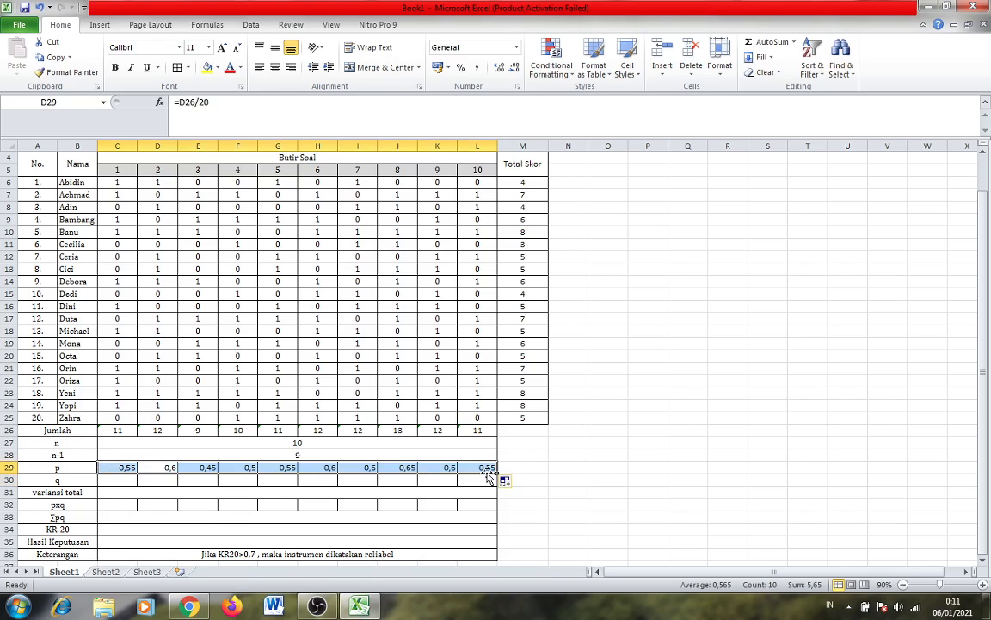
Calculate each question's q with the formula =1-C29 in C30, filled across through L30.
click(126, 479)
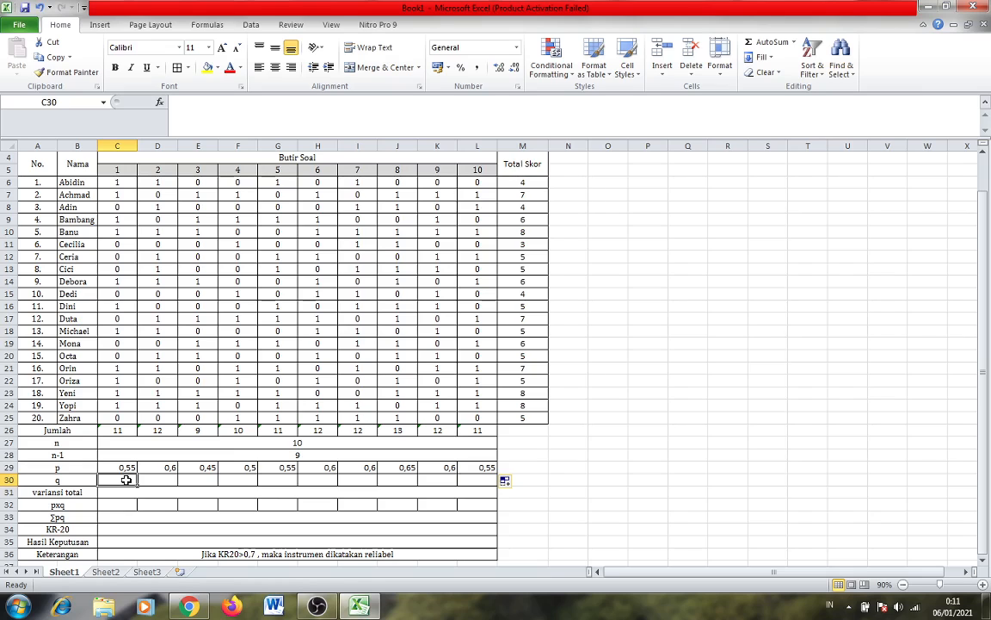
text(=1-)
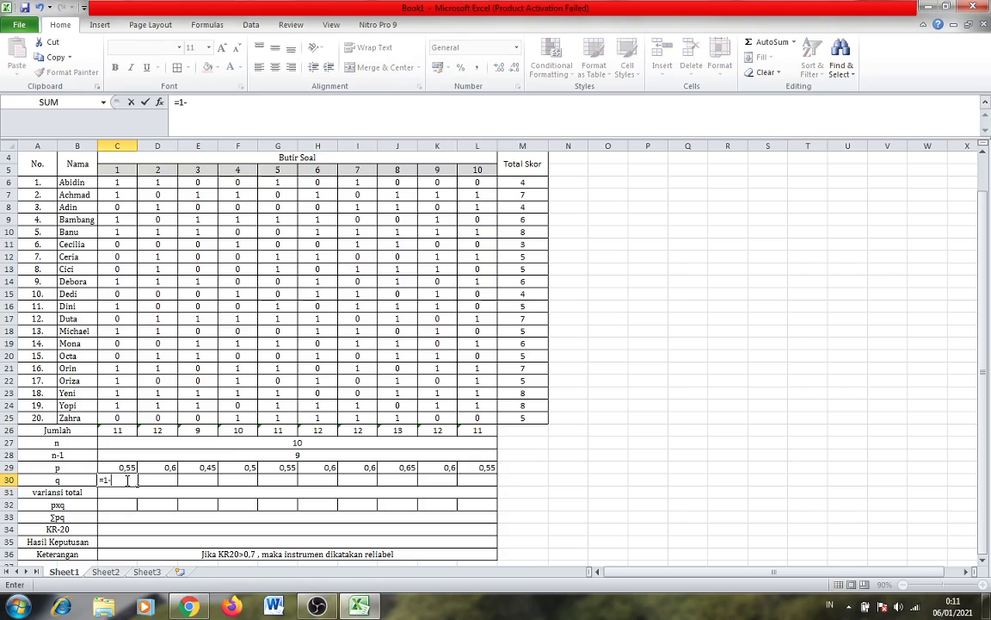
click(116, 467)
key(Return)
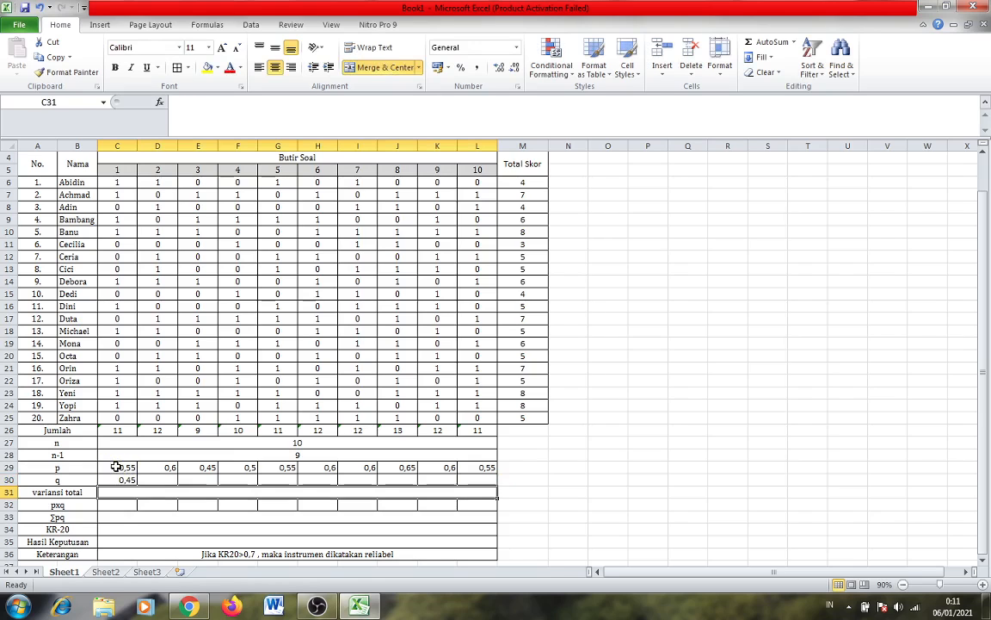
click(116, 479)
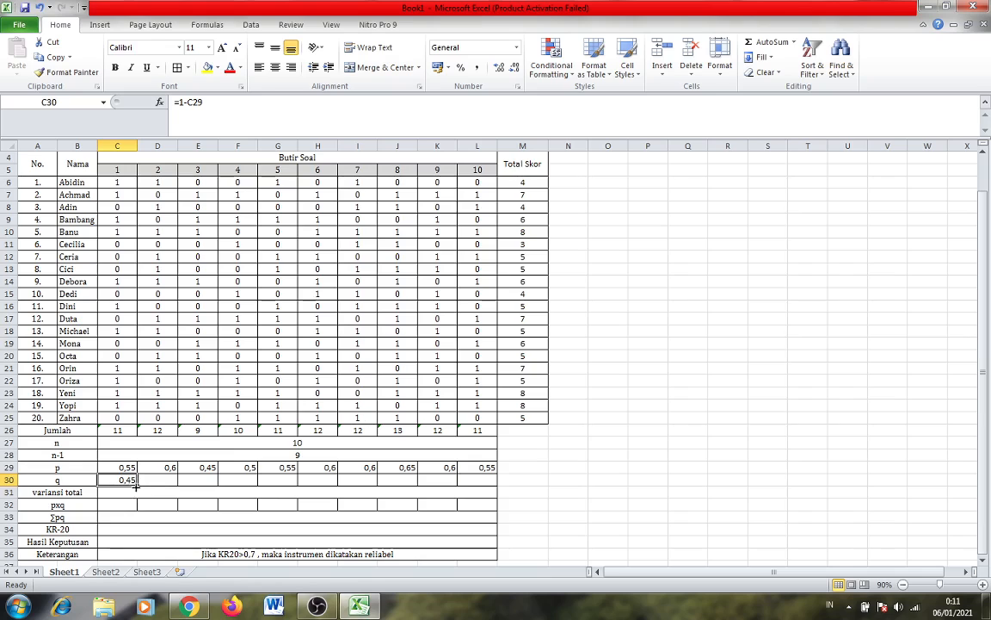
drag(136, 487, 483, 479)
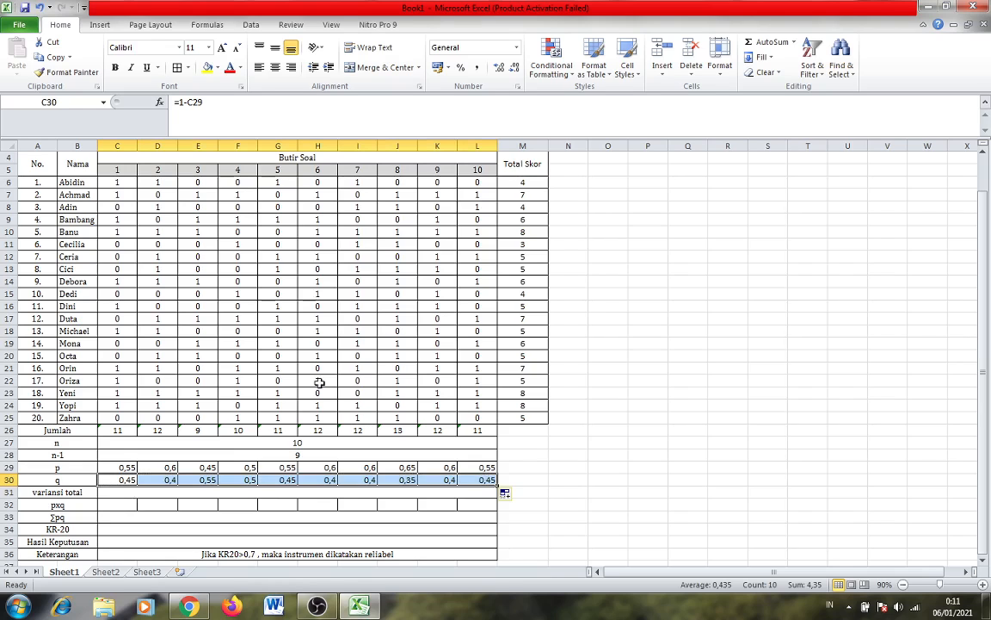
Calculate the variansi total in C31 from the students' total scores with =VAR(M6:M25).
click(118, 491)
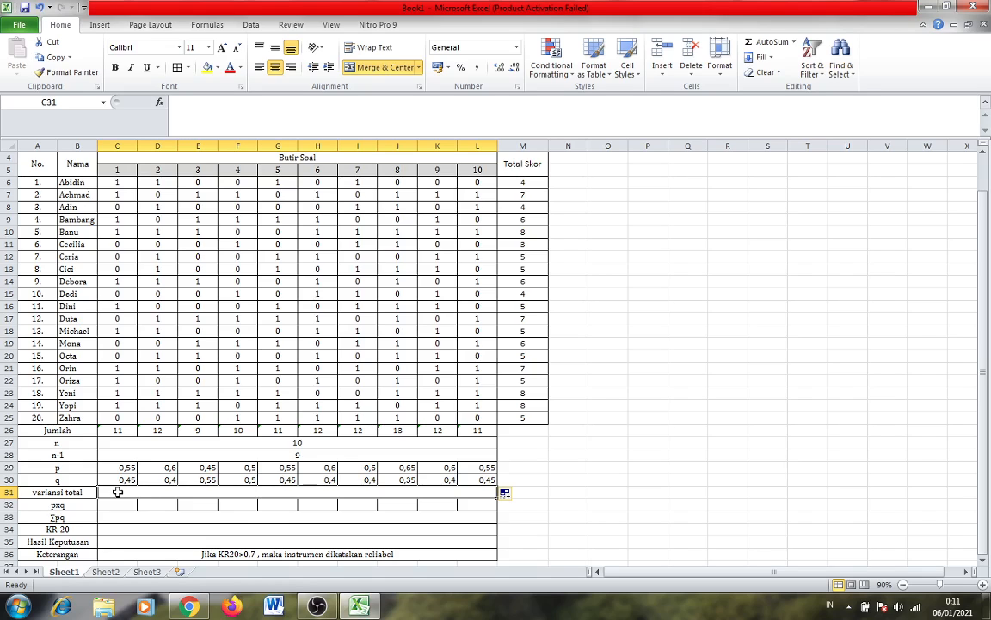
text(=)
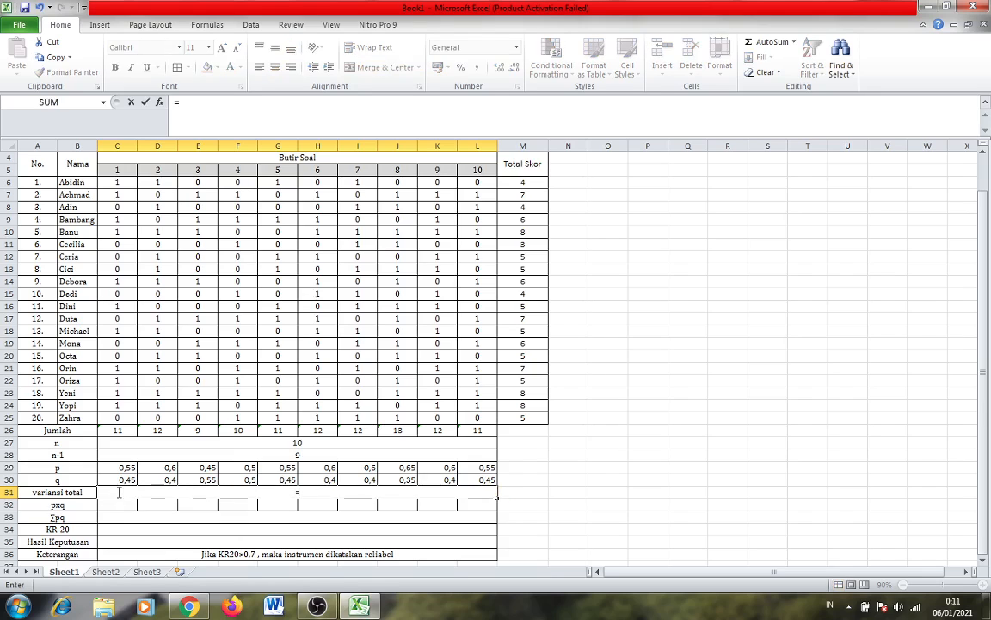
key(Caps_Lock)
text(VAR)
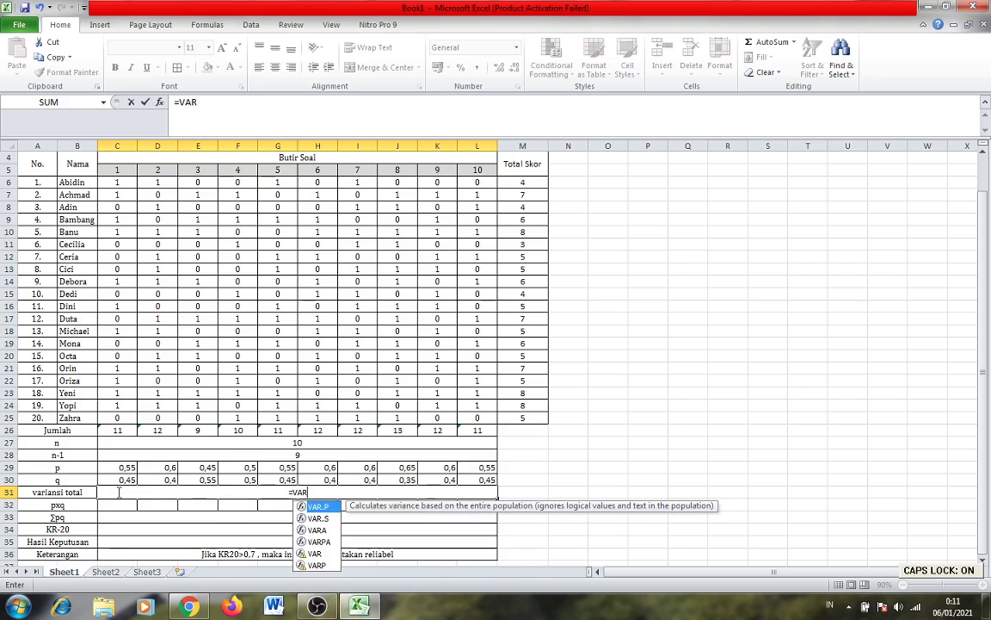
text(()
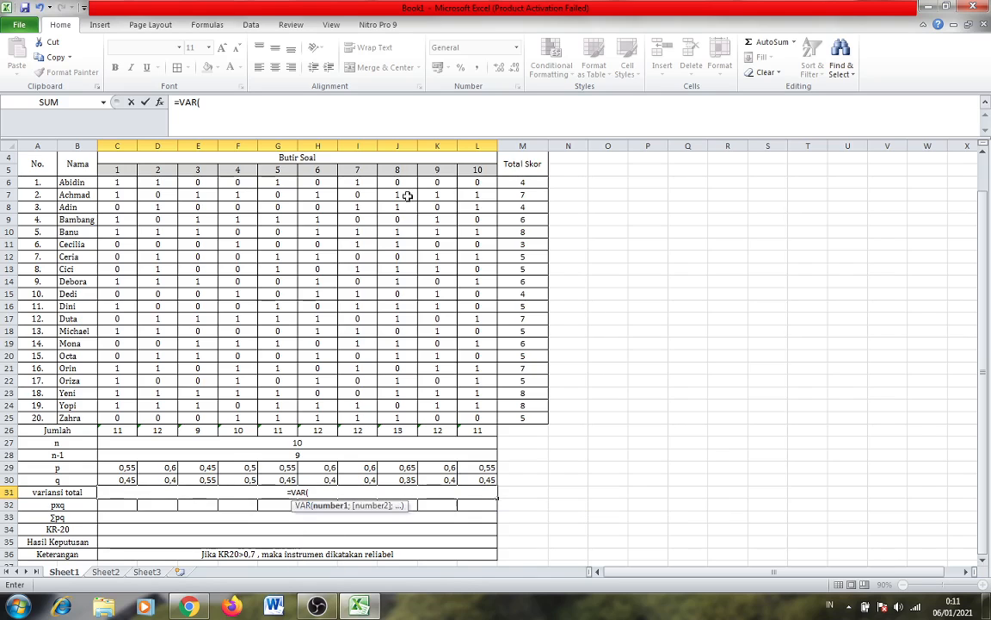
click(518, 183)
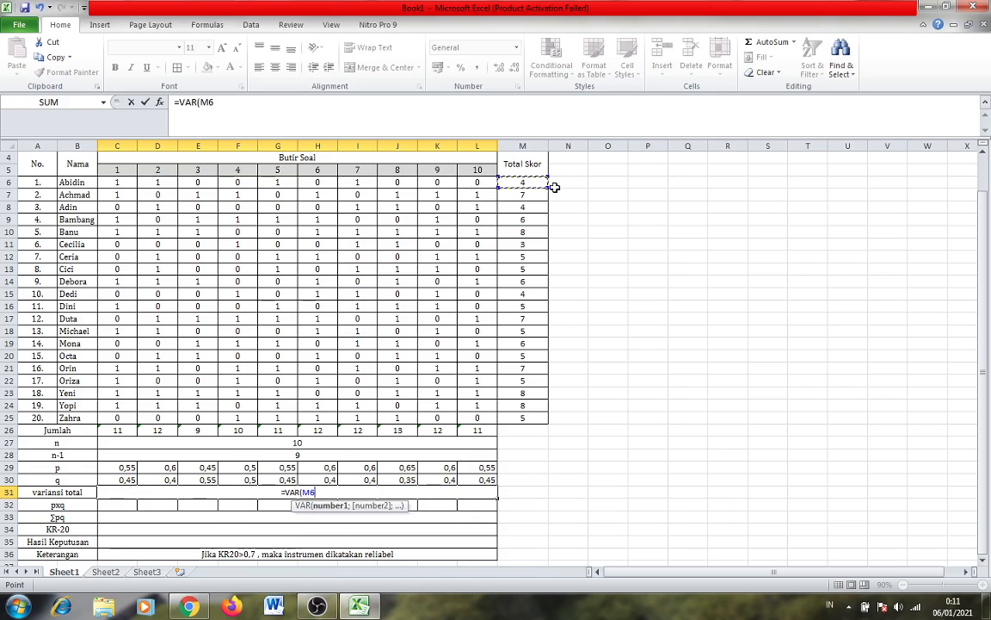
drag(525, 184, 536, 419)
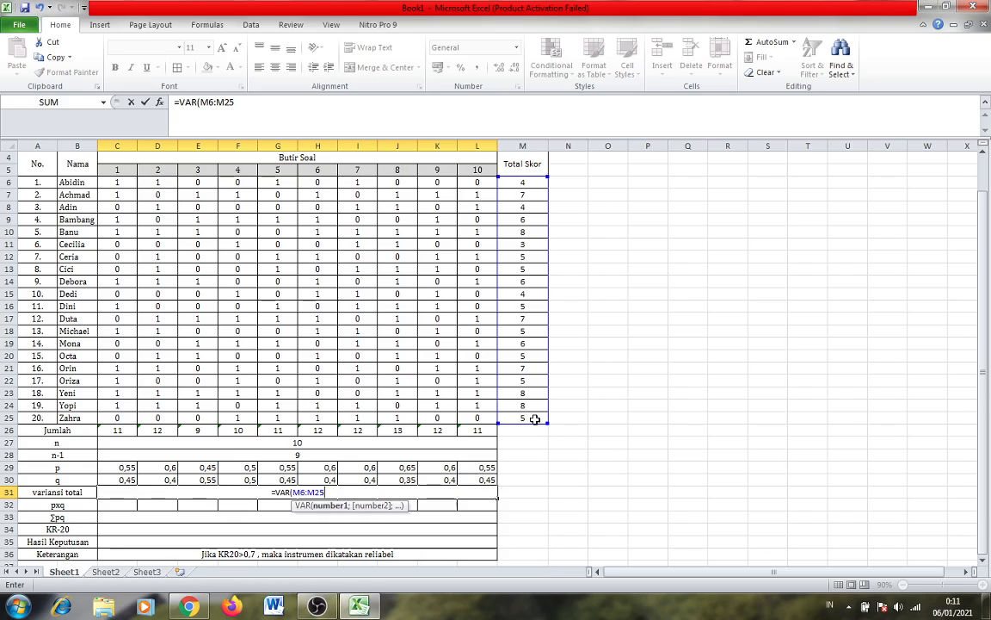
key(Return)
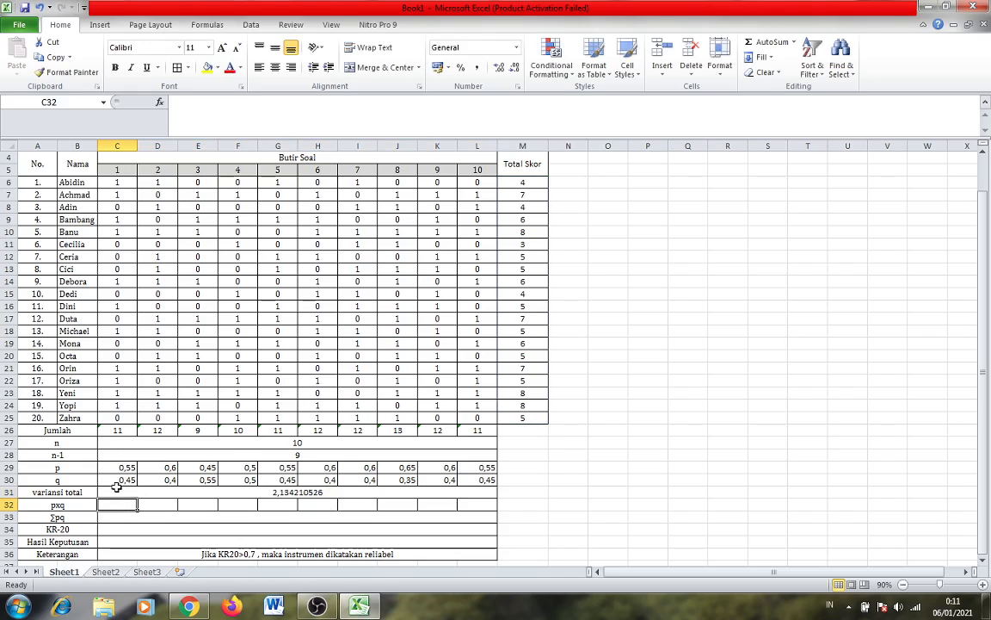
Calculate the pxq row with the formula =C29*C30 in C32, filled across through L32.
text(=)
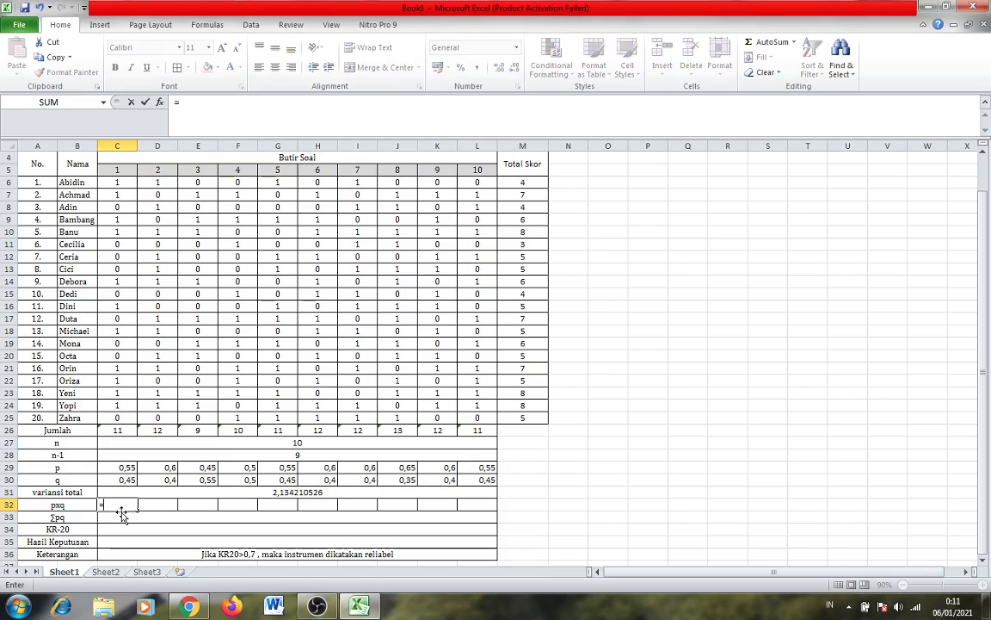
click(123, 467)
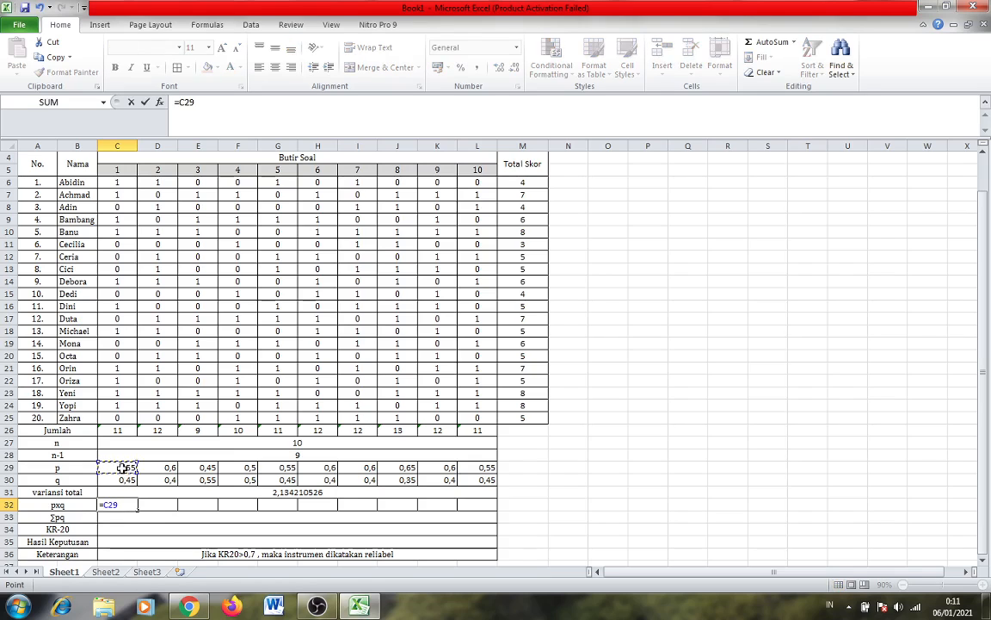
text(*)
click(116, 480)
key(Return)
click(120, 504)
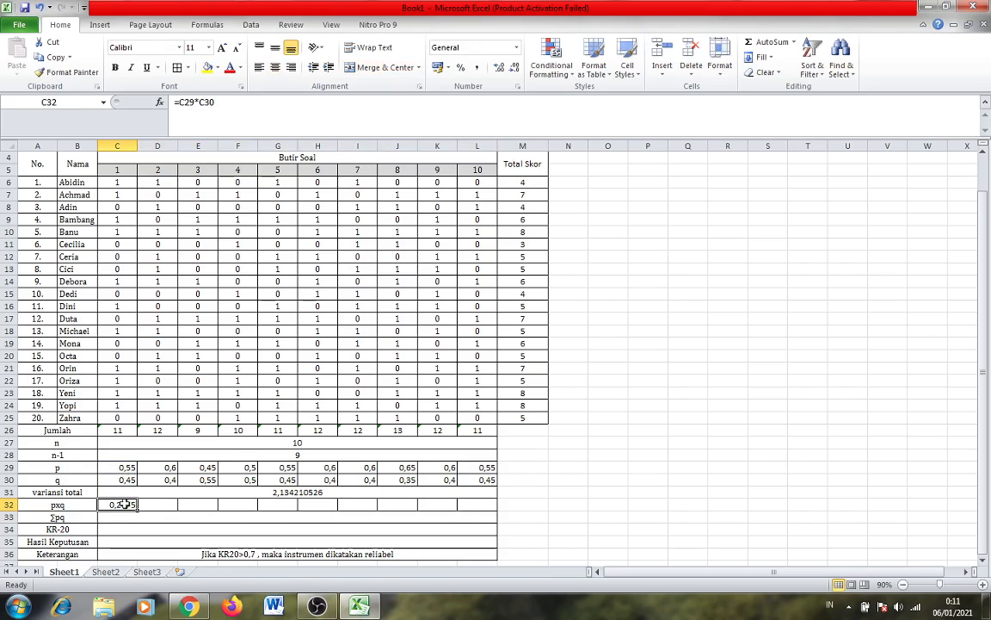
drag(137, 510, 479, 504)
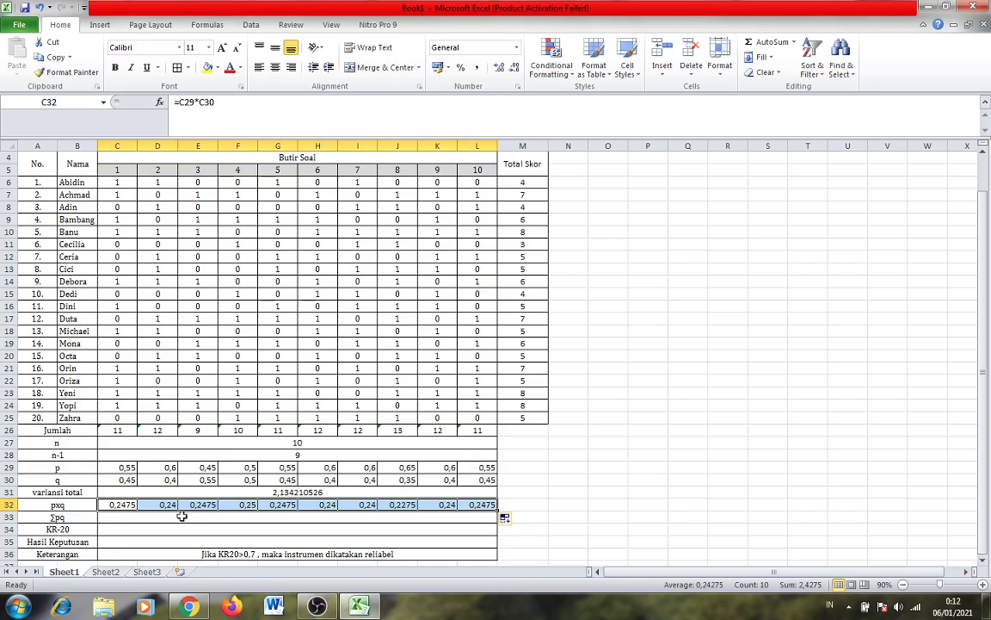
Sum the pxq values into the ∑pq cell C33 with =SUM(C32:L32).
click(175, 517)
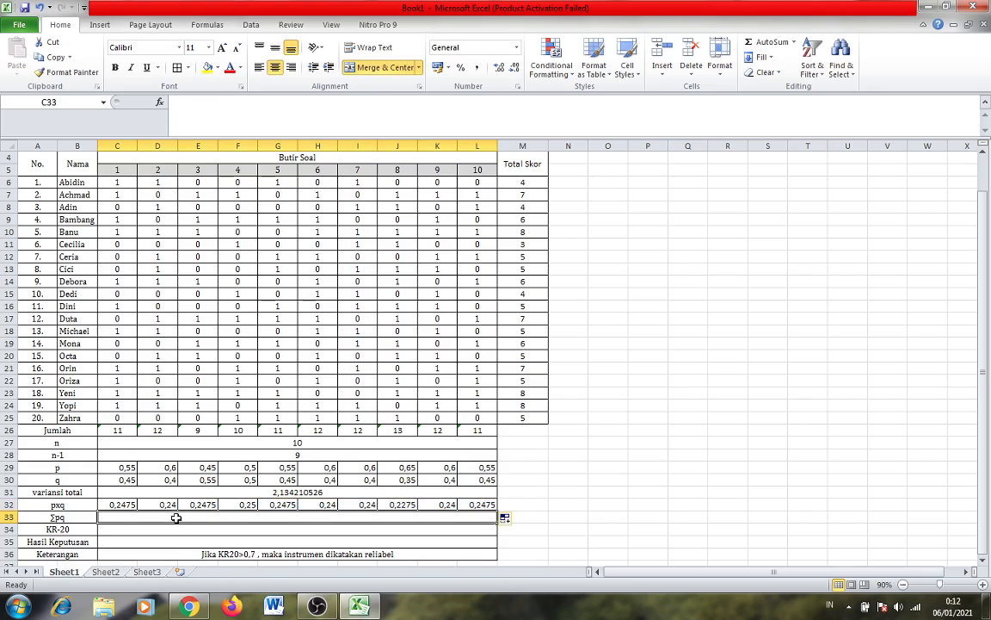
text(=)
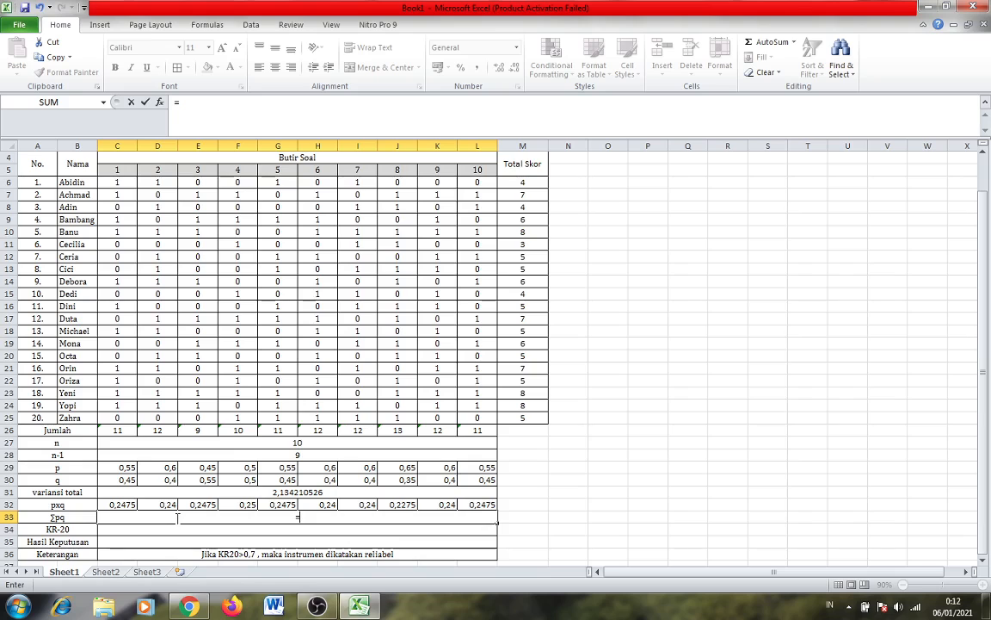
text(SUM)
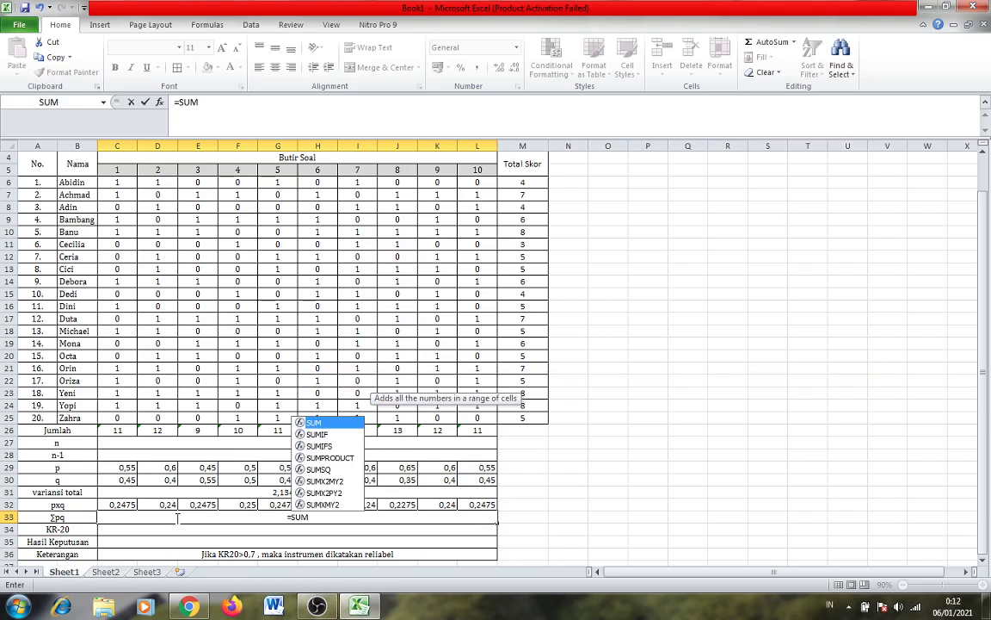
text(()
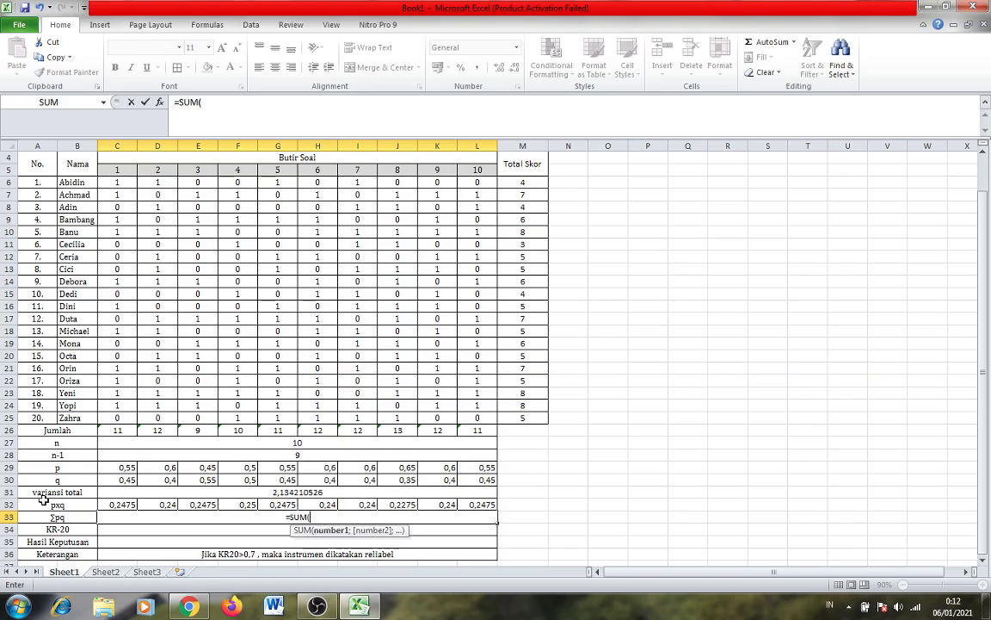
click(114, 505)
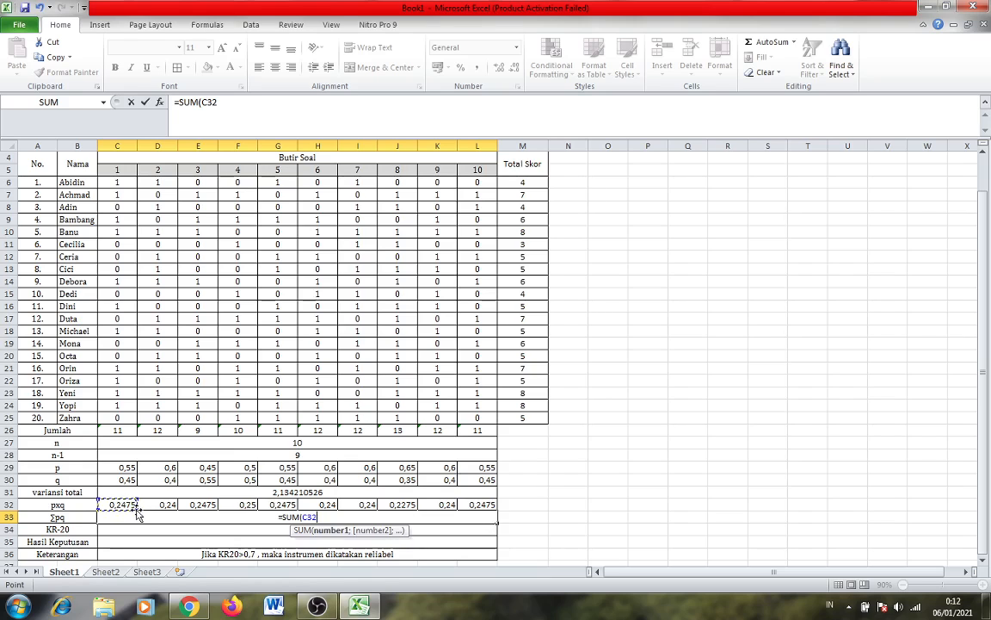
drag(130, 504, 479, 503)
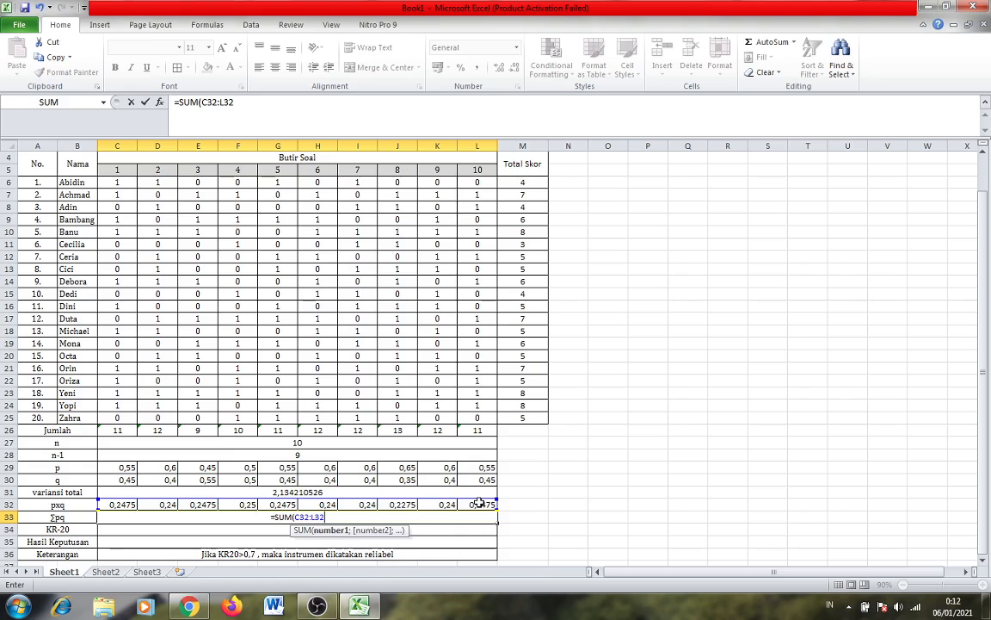
key(Return)
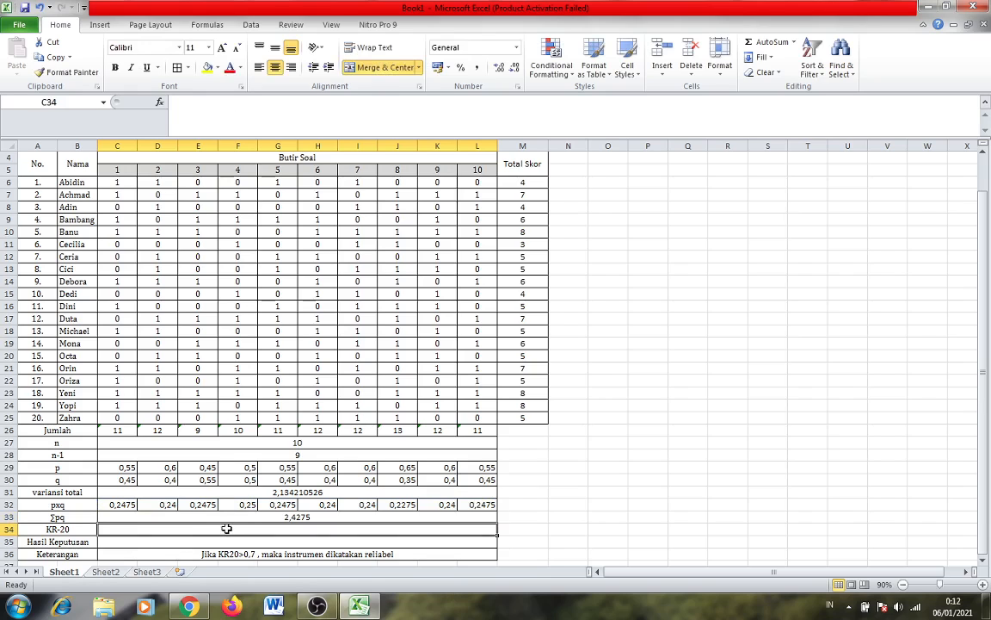
Calculate KR-20 in C34 with the formula =((10/C28)*((C31-C33))), accepting the proposed parenthesis correction.
text(=)
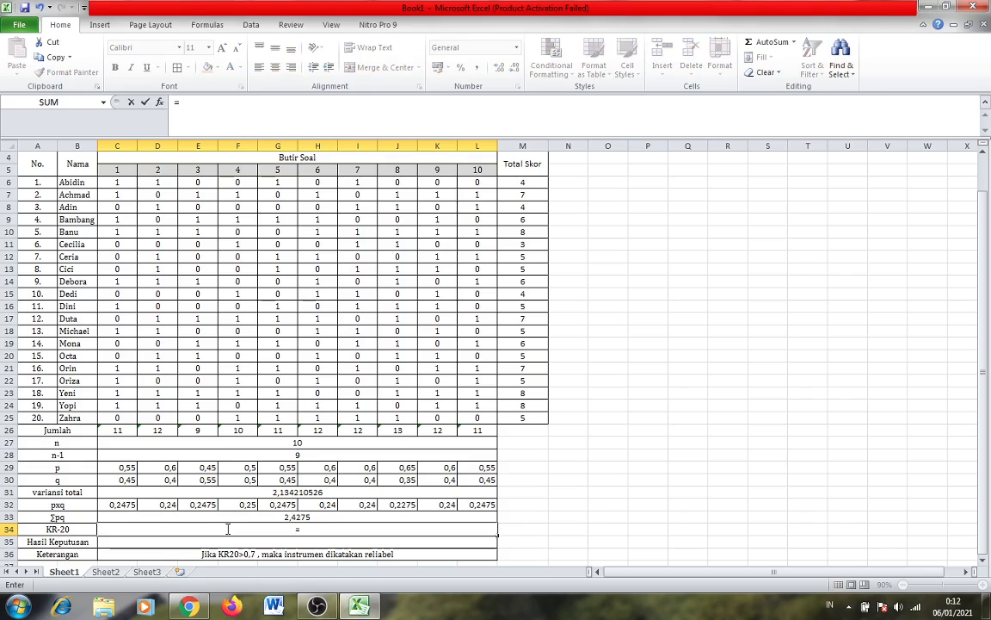
text(((1)
text(0/)
click(273, 455)
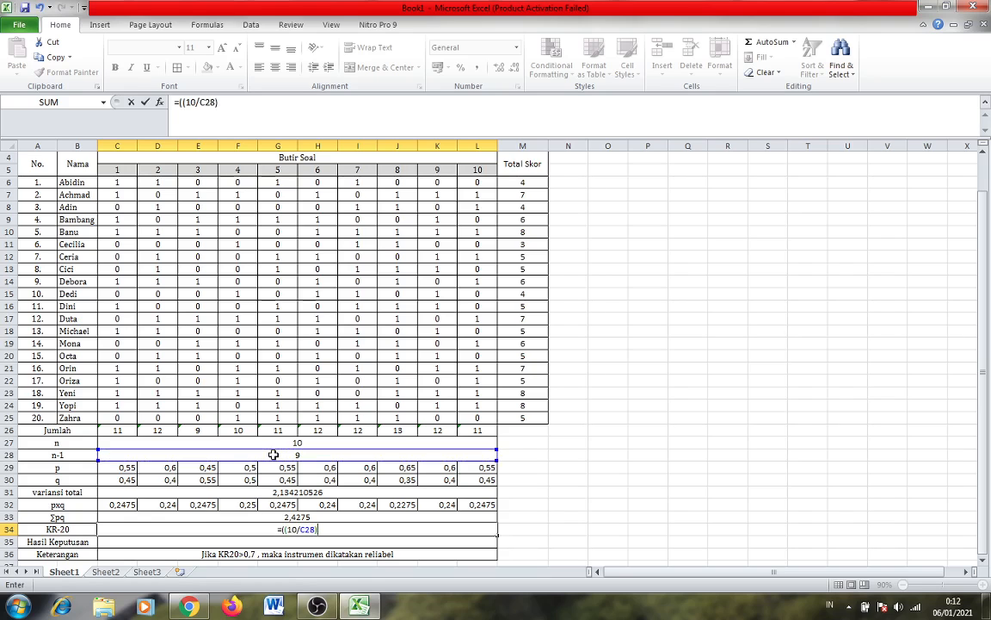
text()*(()
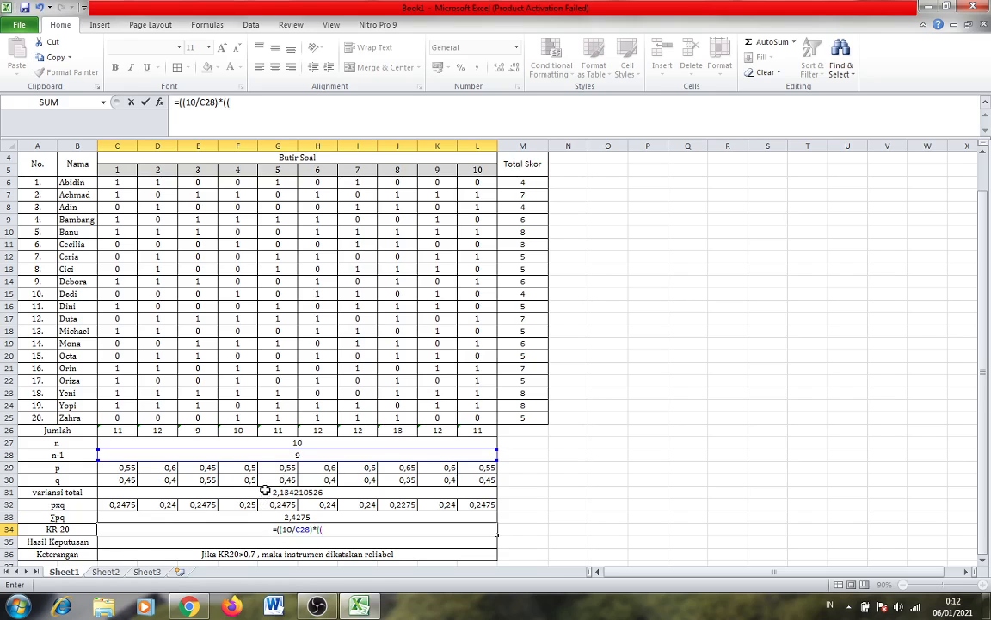
click(266, 492)
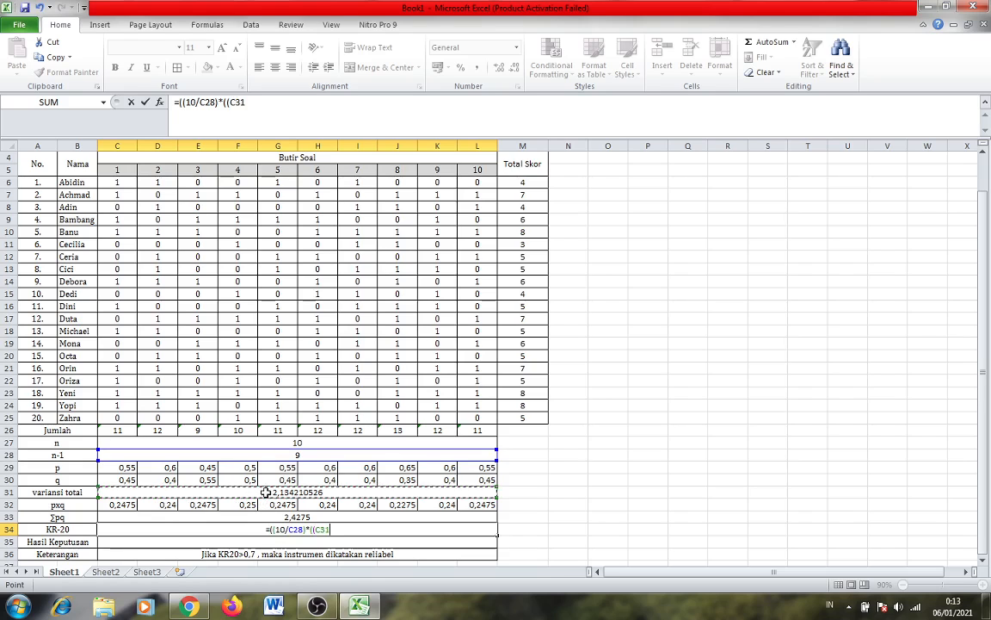
text(-)
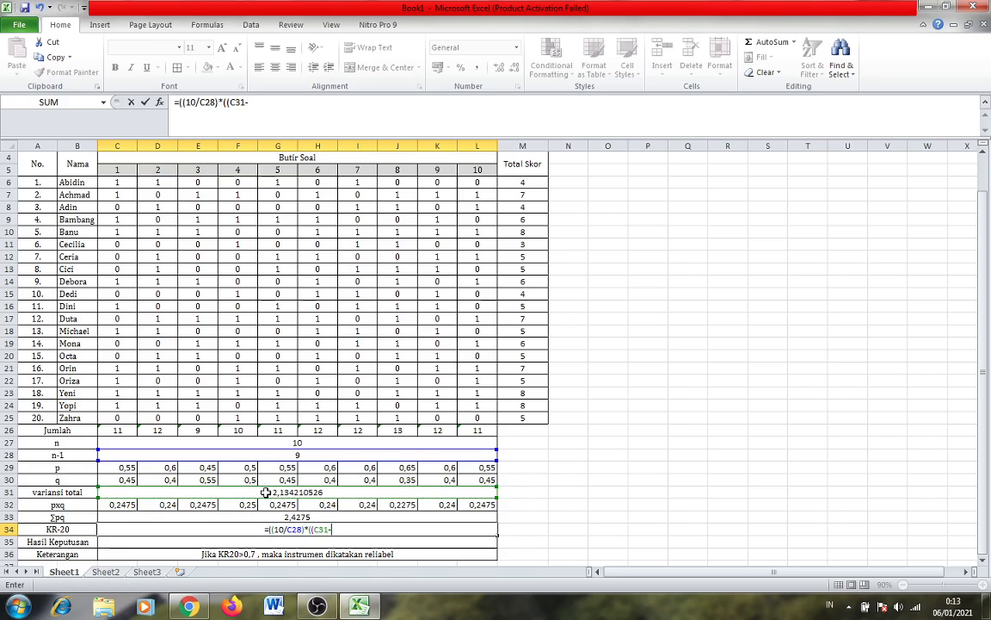
click(178, 518)
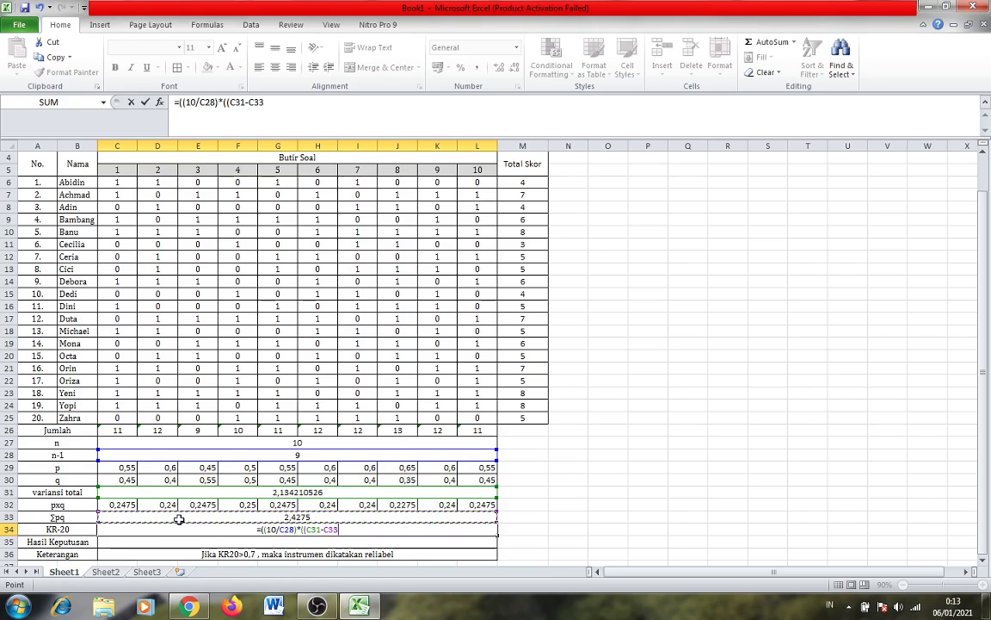
text())
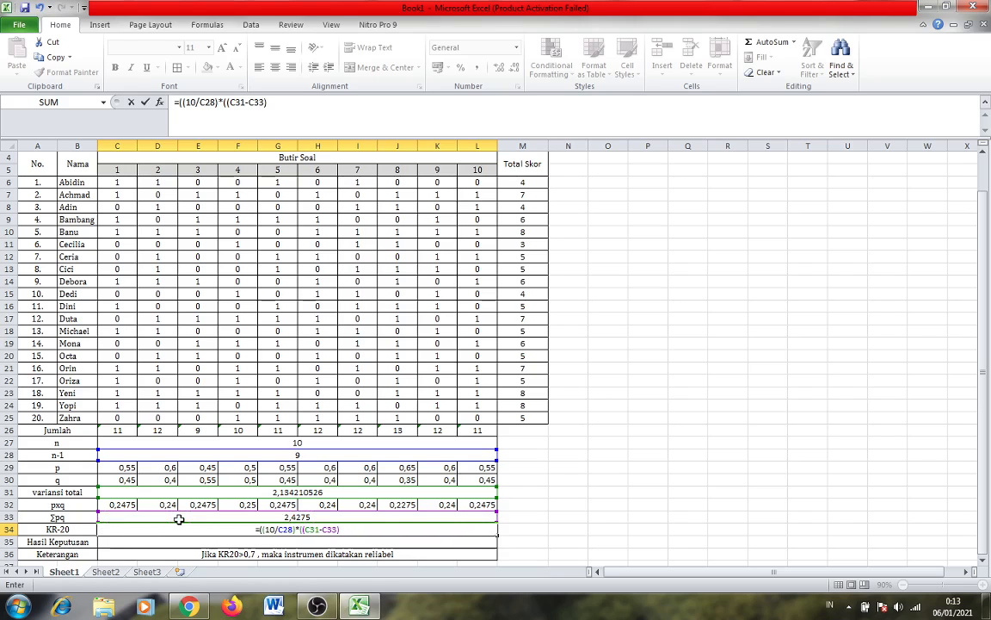
text())
key(Return)
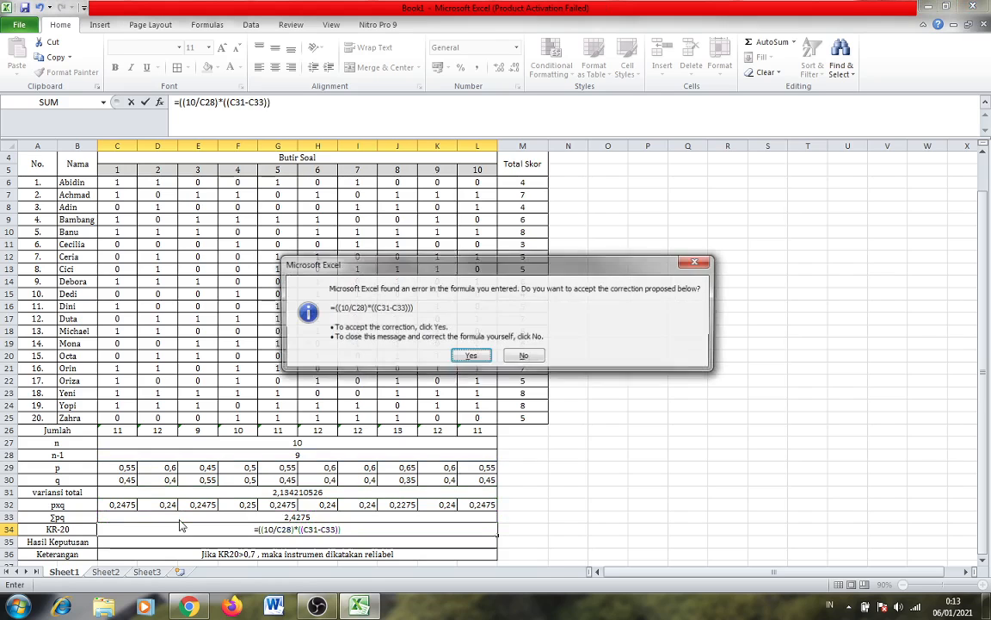
click(465, 356)
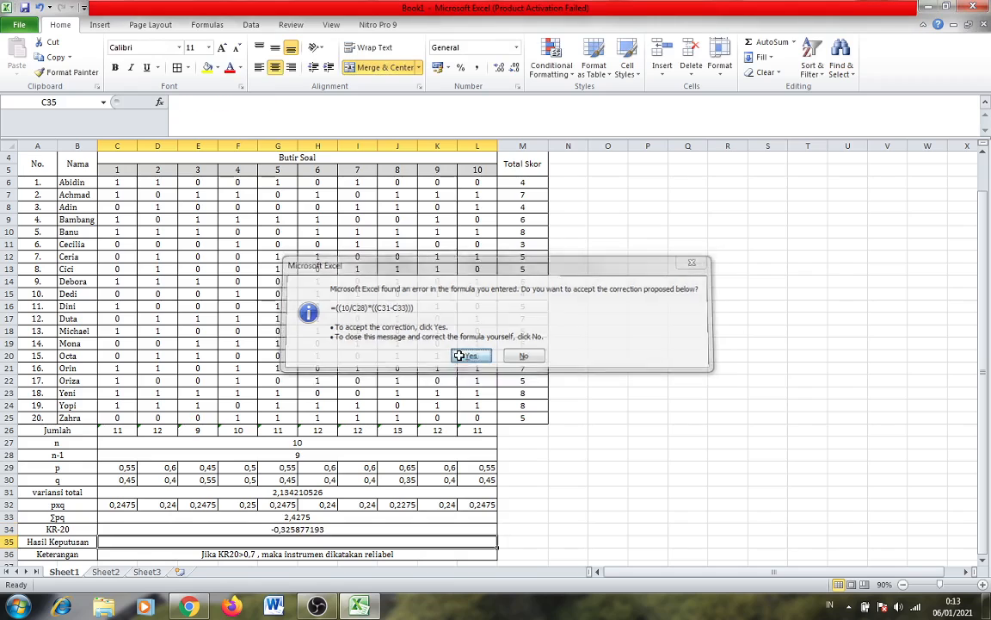
click(301, 530)
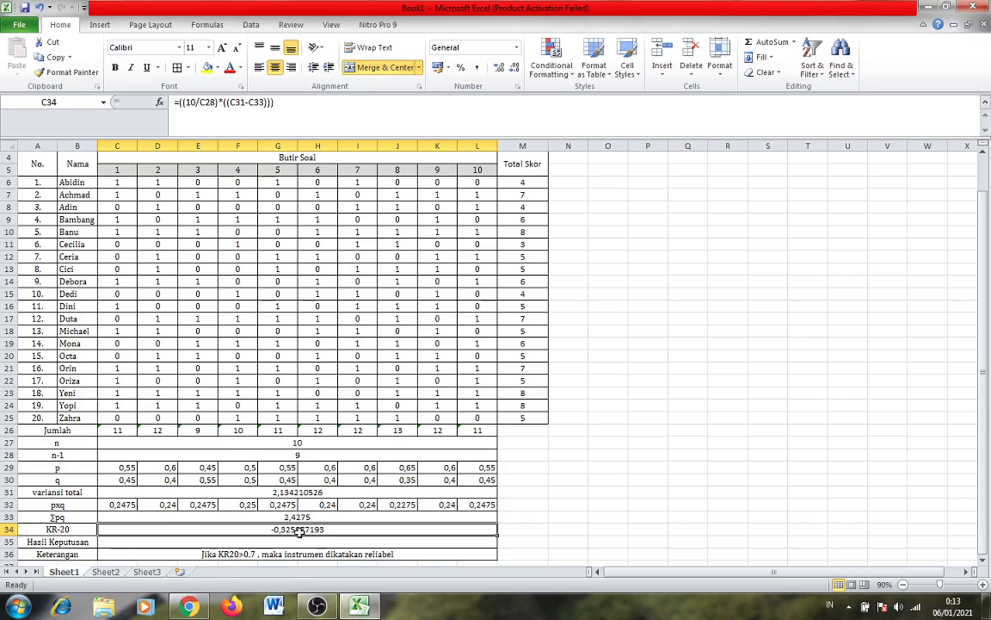
Fill the Hasil Keputusan cell C35 with the formula =IF(C34>0,7;"Reliabel";"Tidak Reliabel").
click(269, 541)
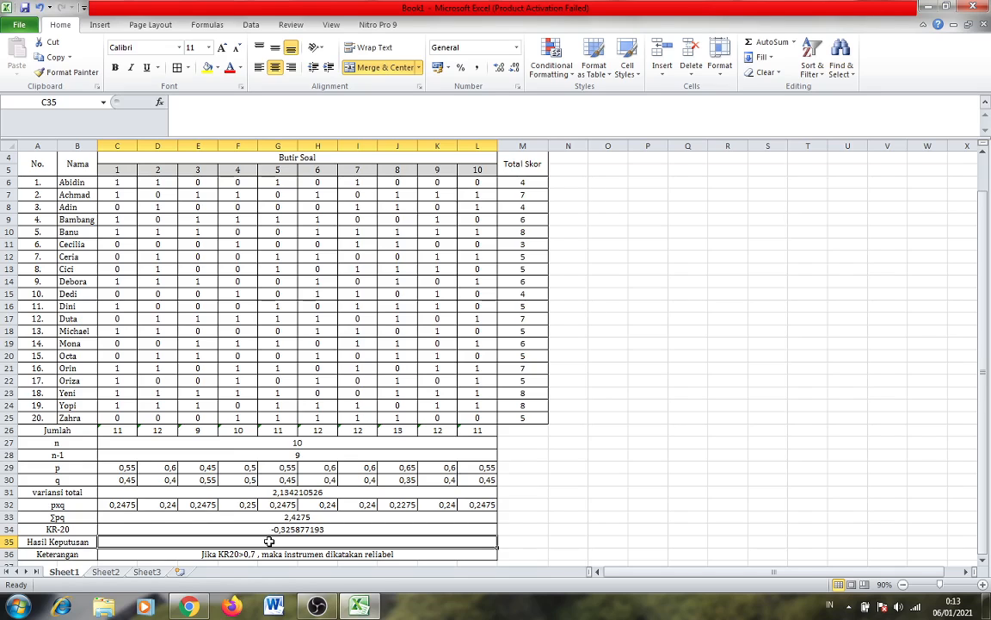
text(=)
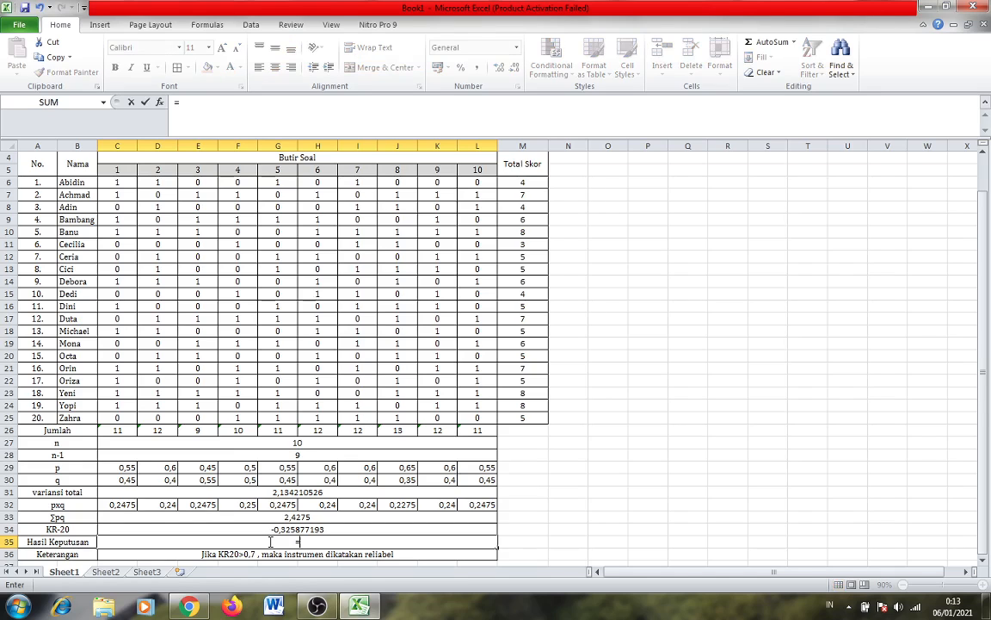
text(IF()
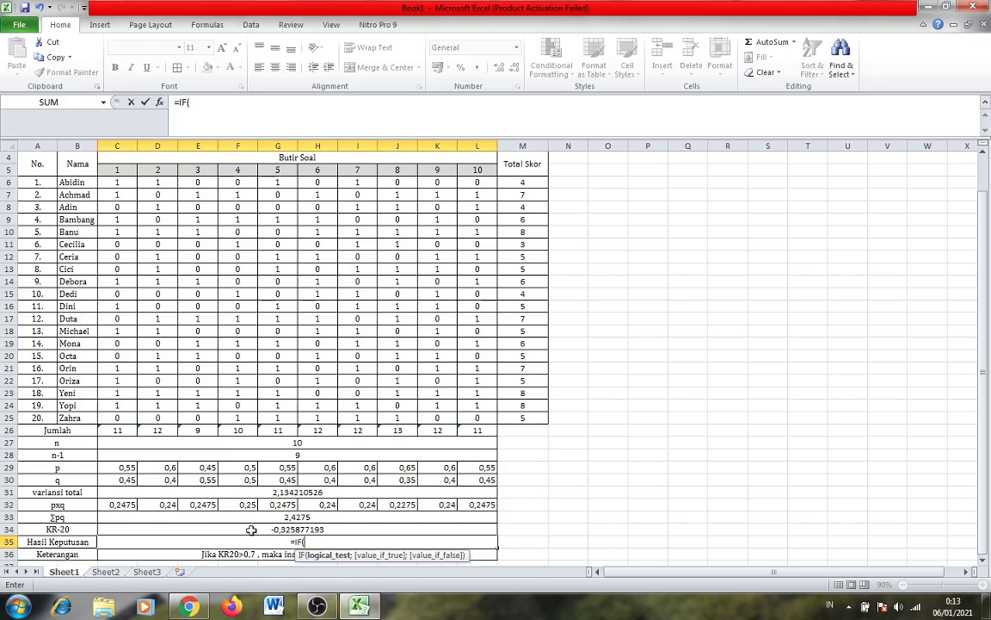
click(250, 530)
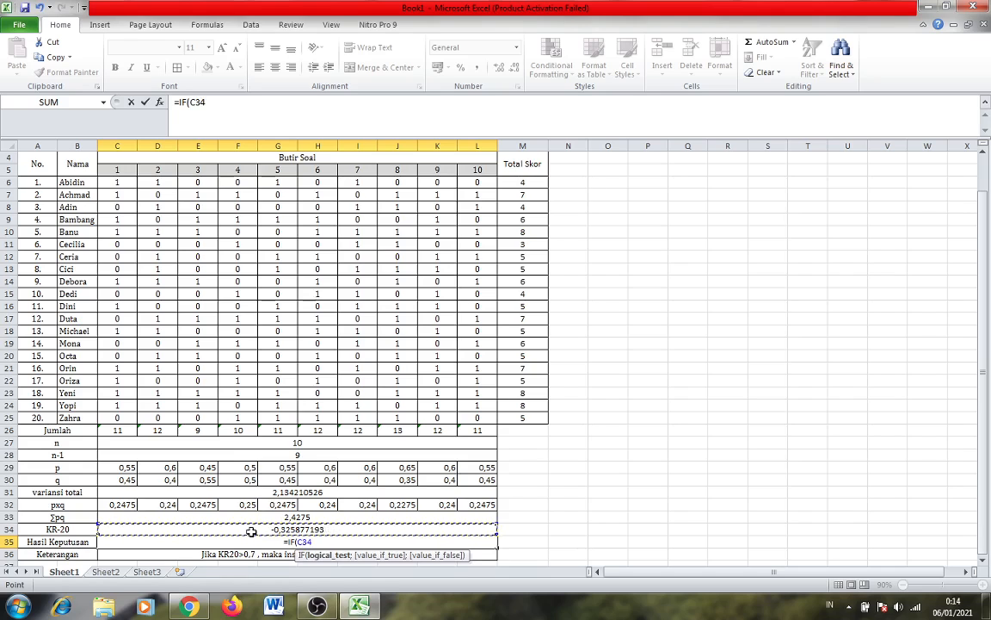
text(/)
key(BackSpace)
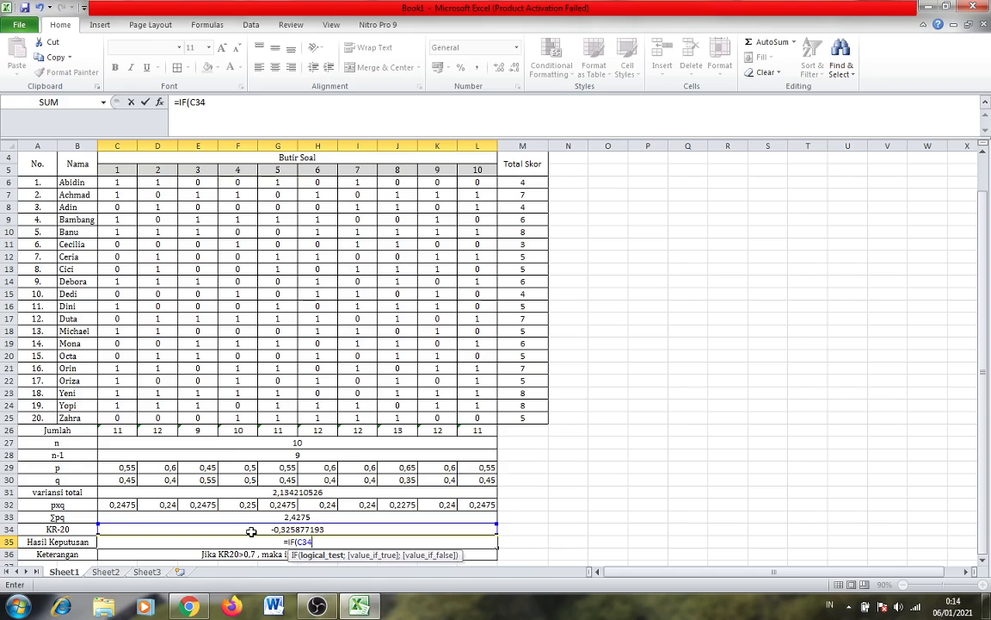
text(>)
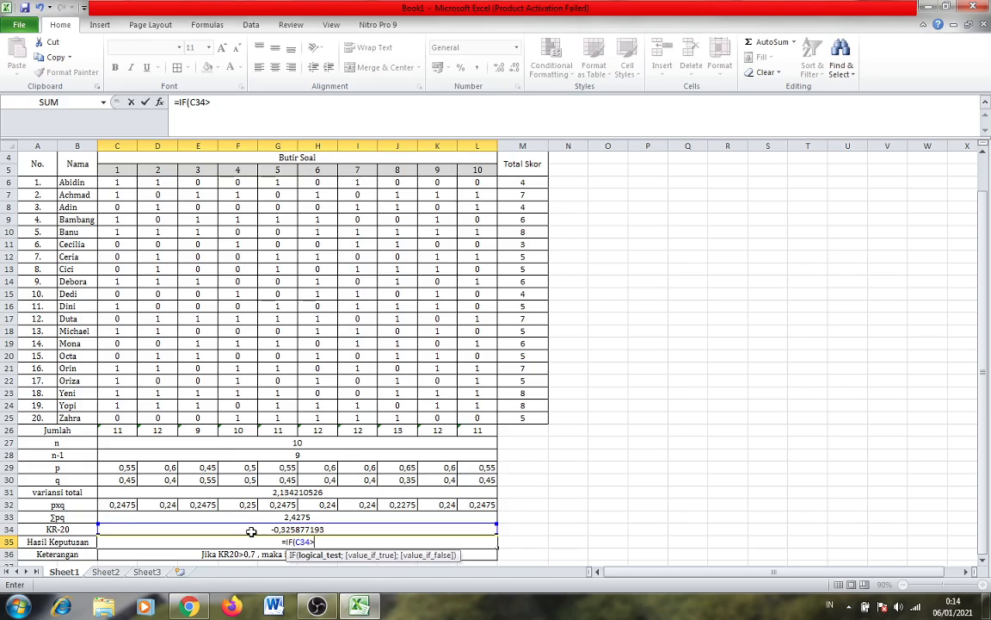
text(0,7)
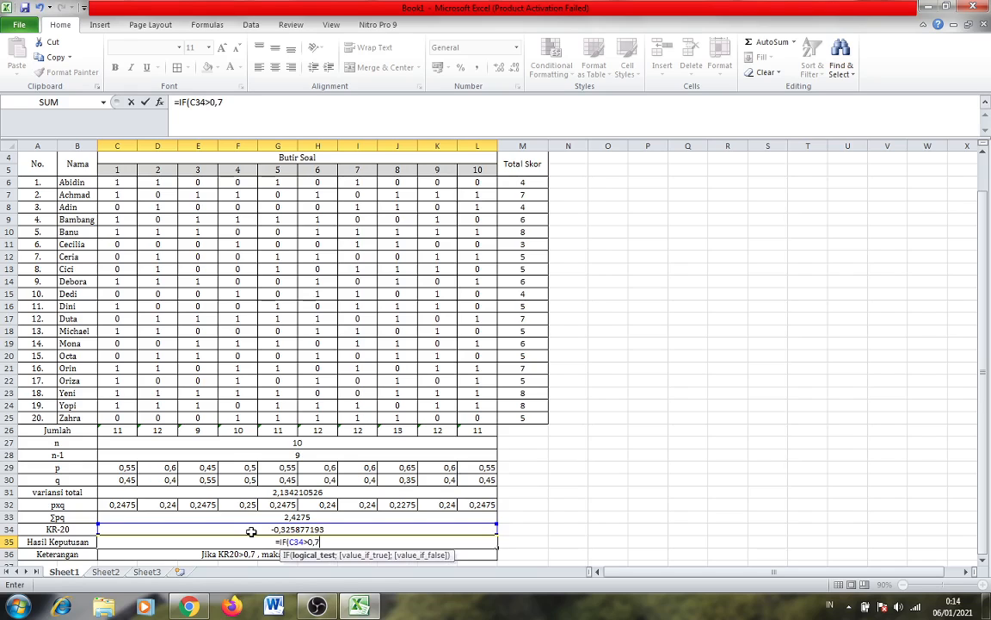
text(;)
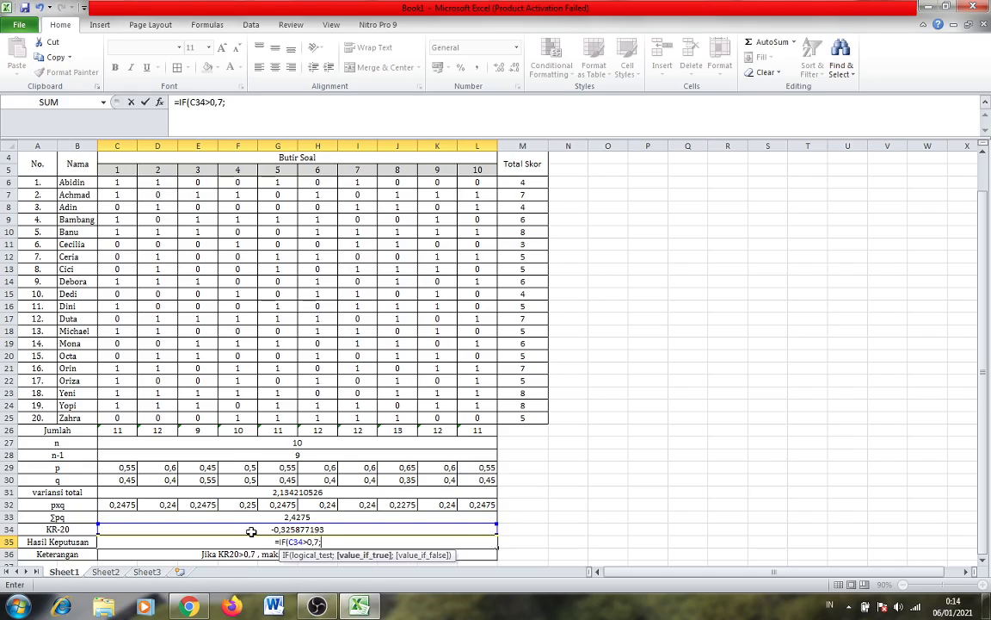
text(")
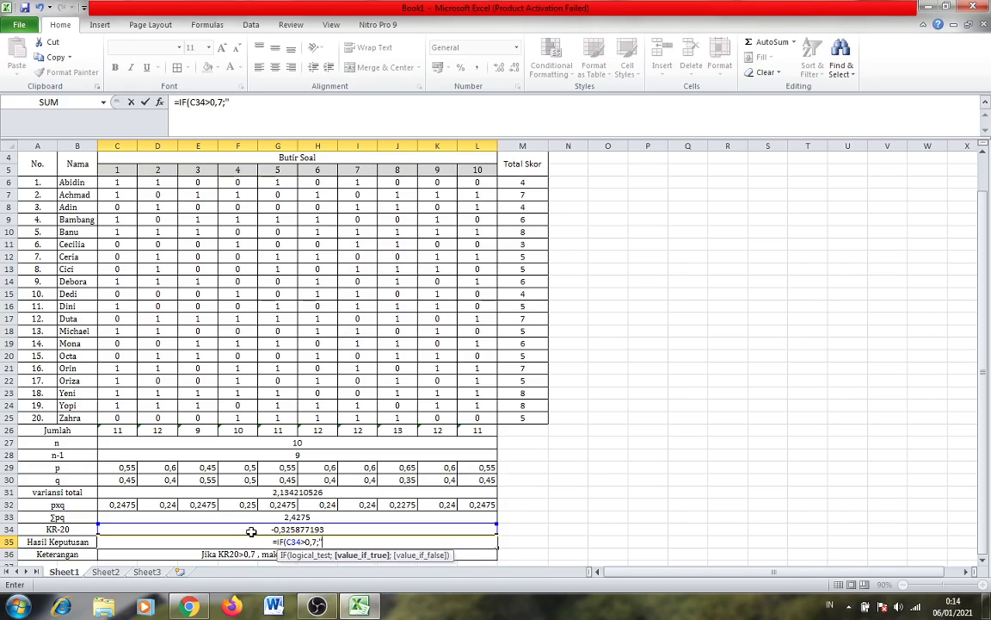
key(Caps_Lock)
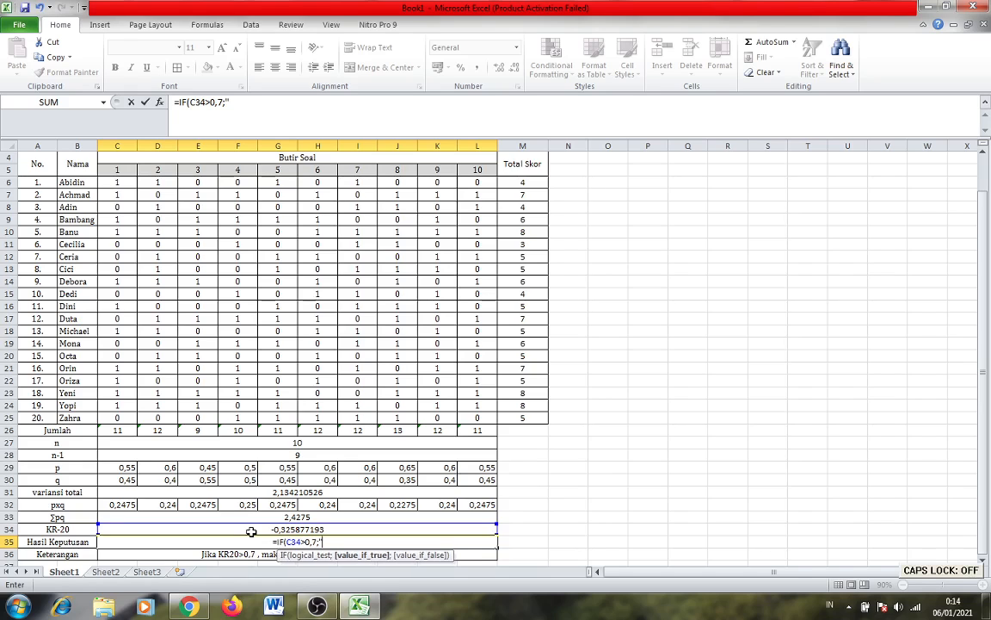
text(Re)
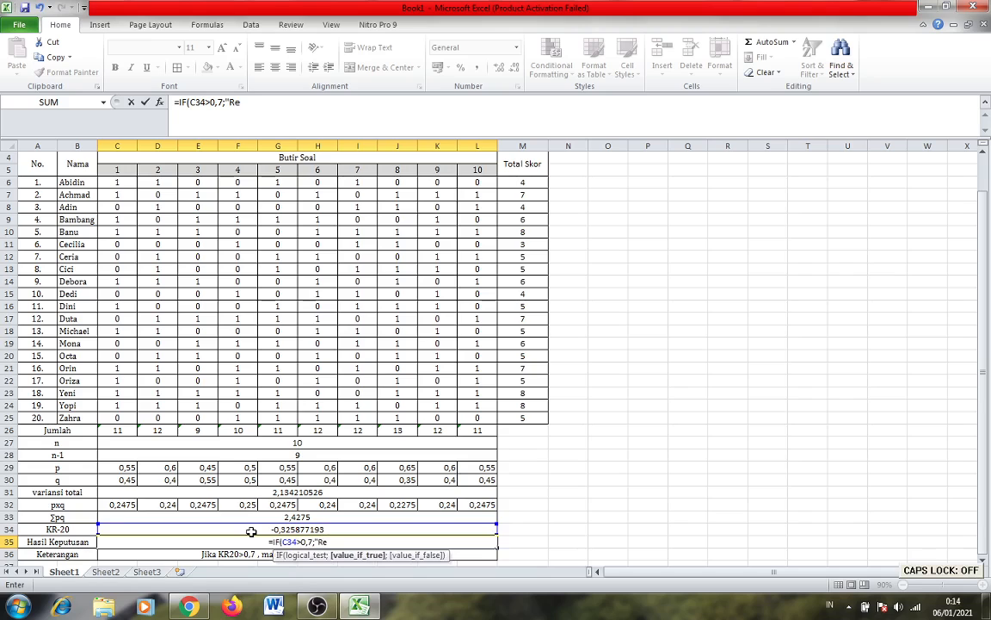
text(liab)
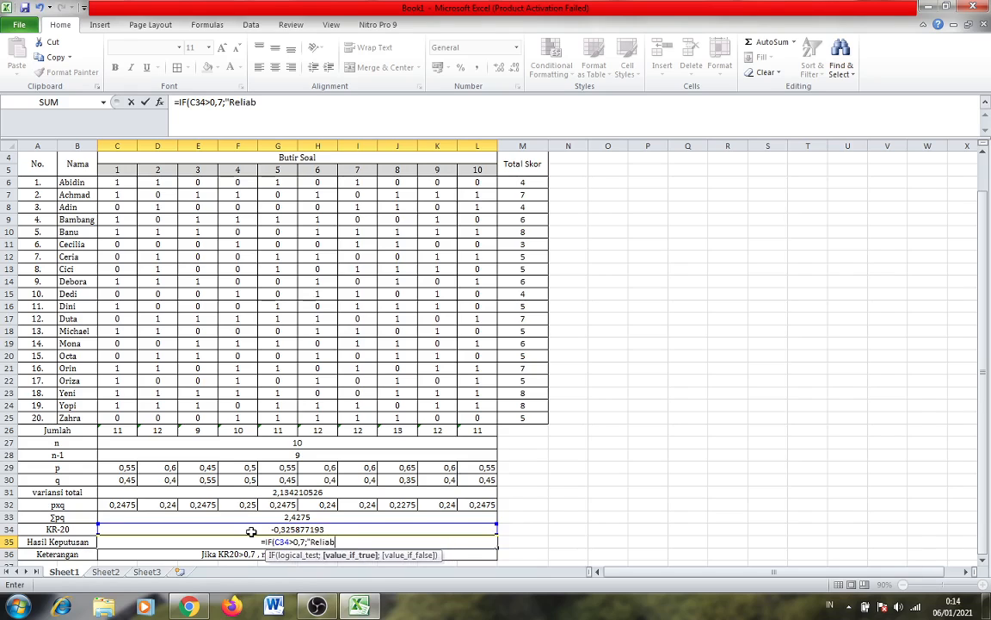
key(BackSpace)
text(bel)
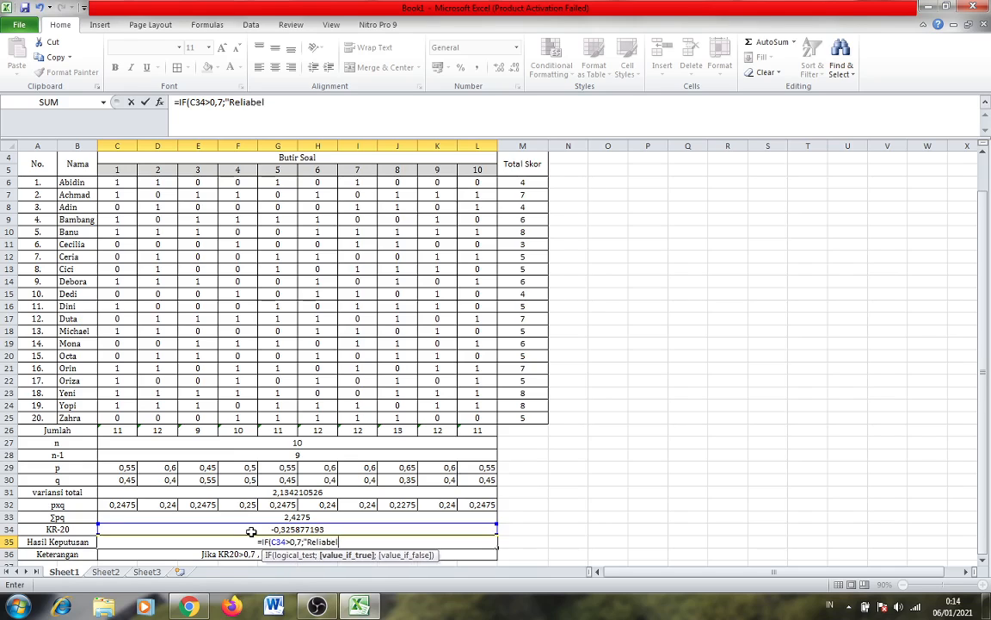
text(")
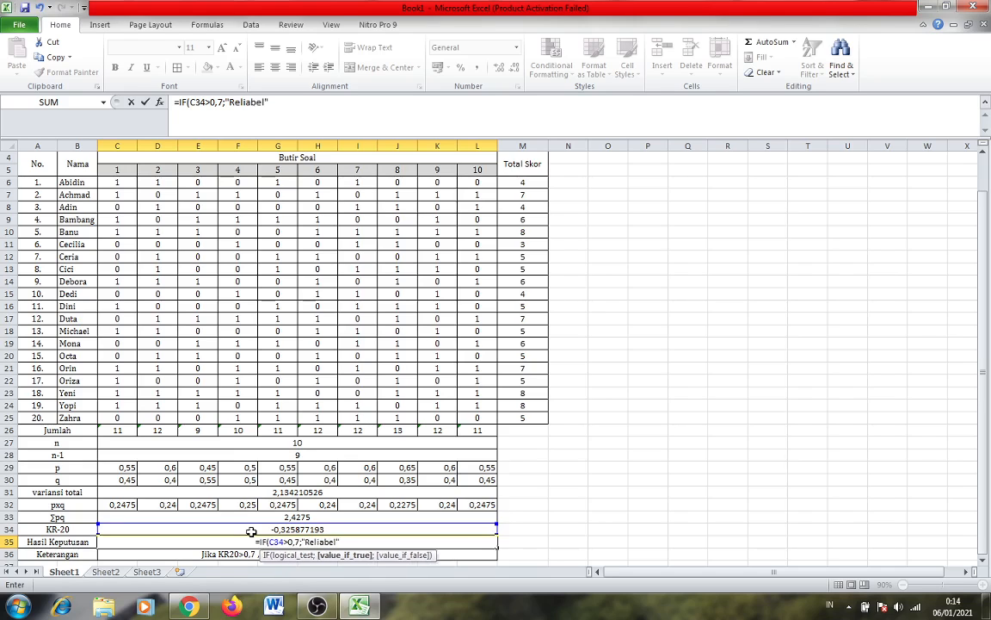
text(;")
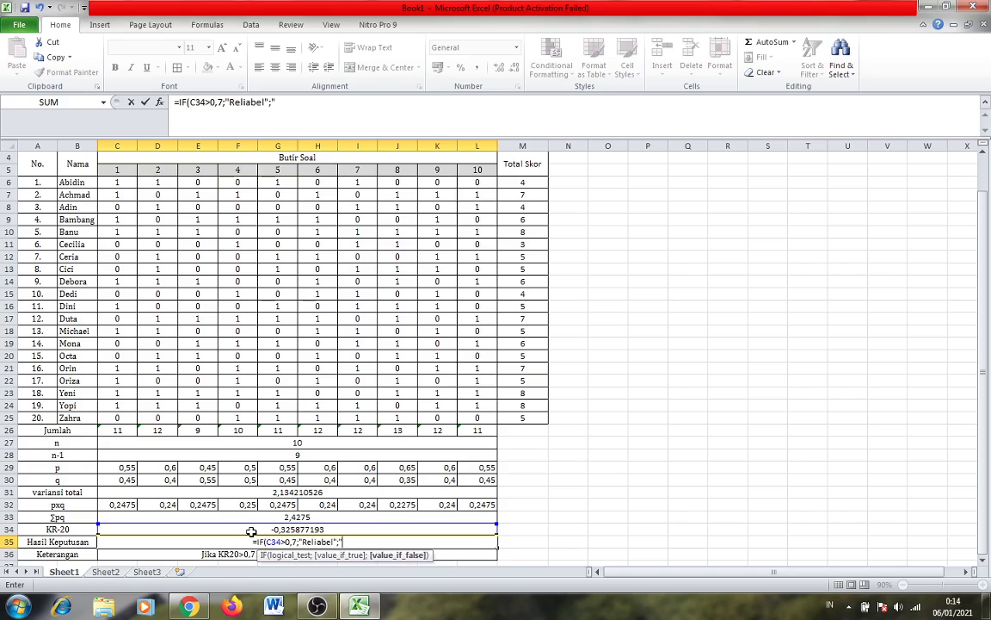
key(Caps_Lock)
text(T)
key(Caps_Lock)
text(idak R)
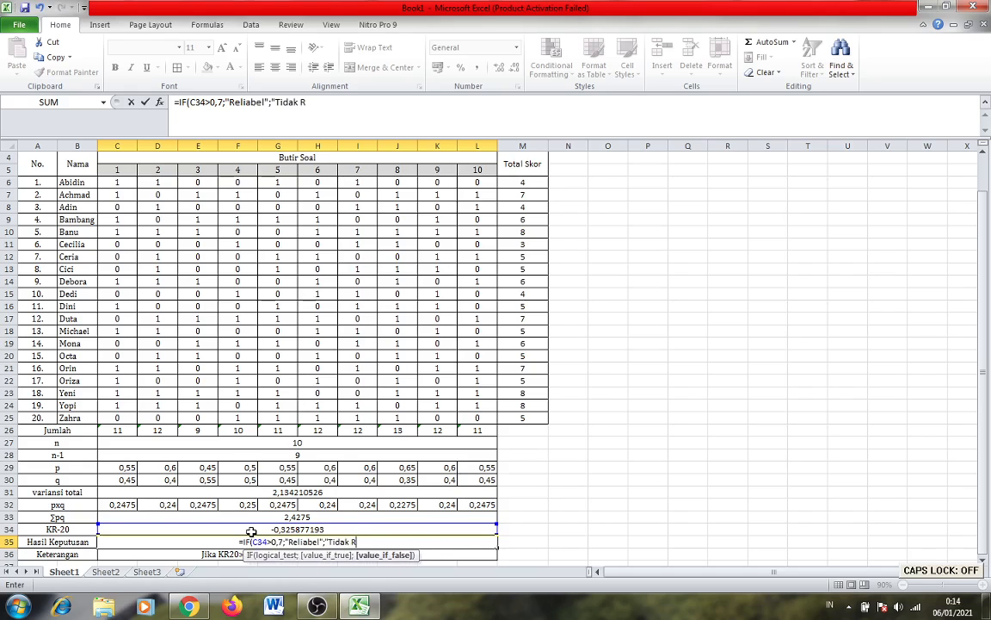
text(eliabl)
key(BackSpace)
key(BackSpace)
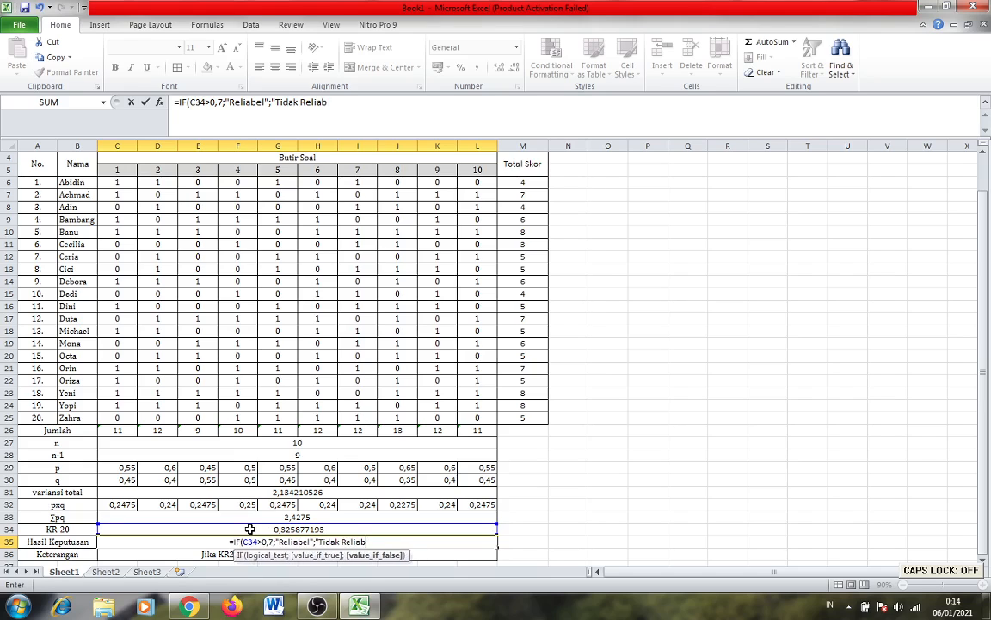
text(bel)
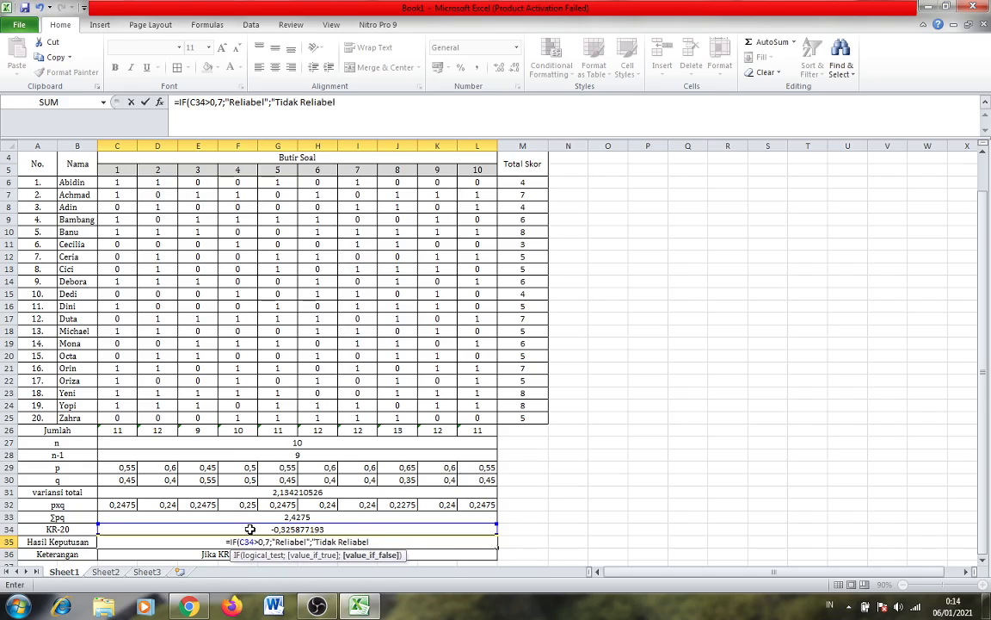
text(")
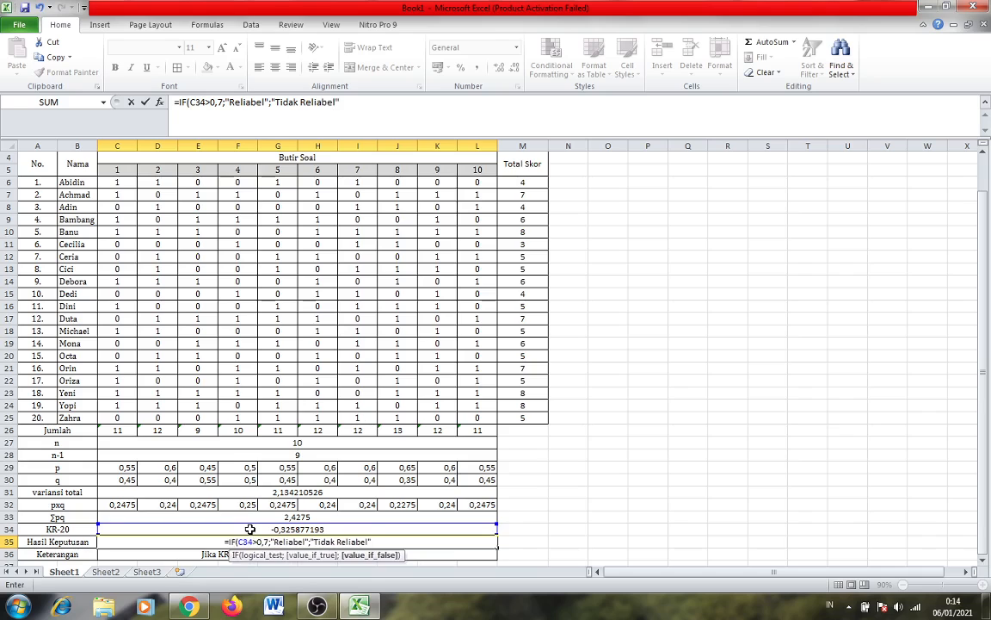
text())
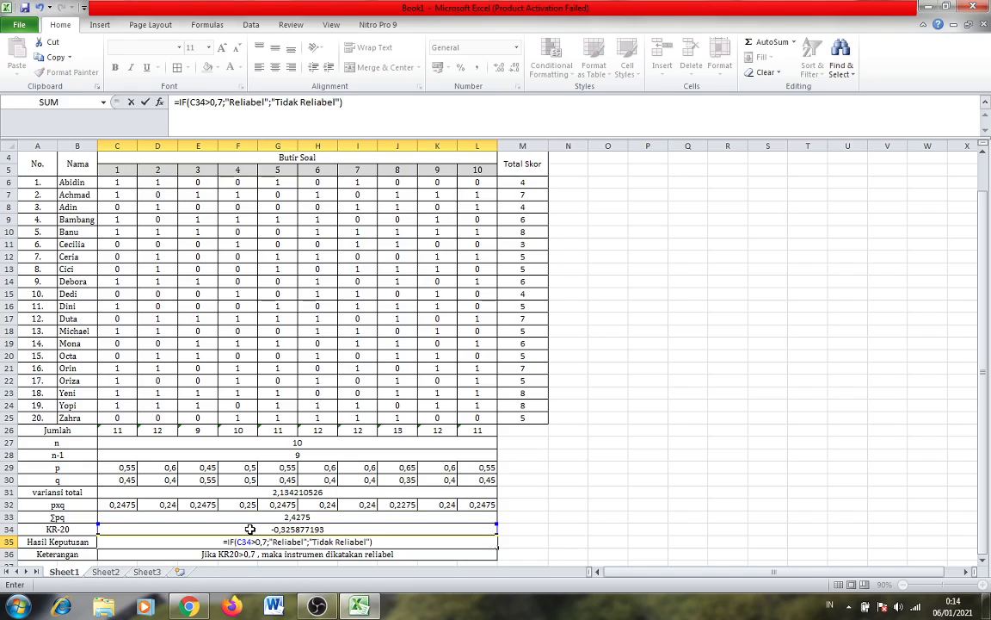
key(Return)
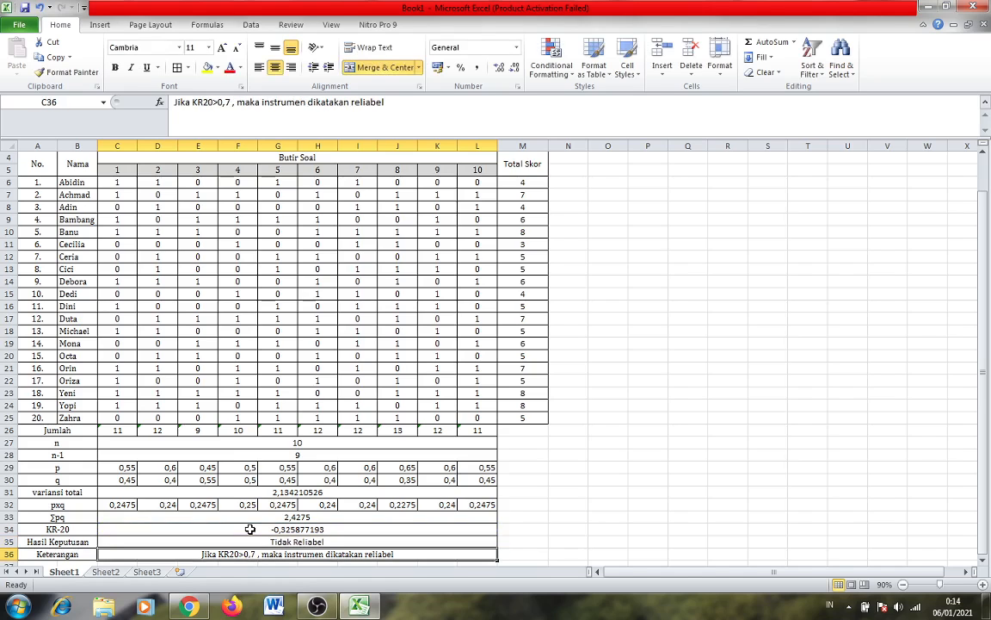